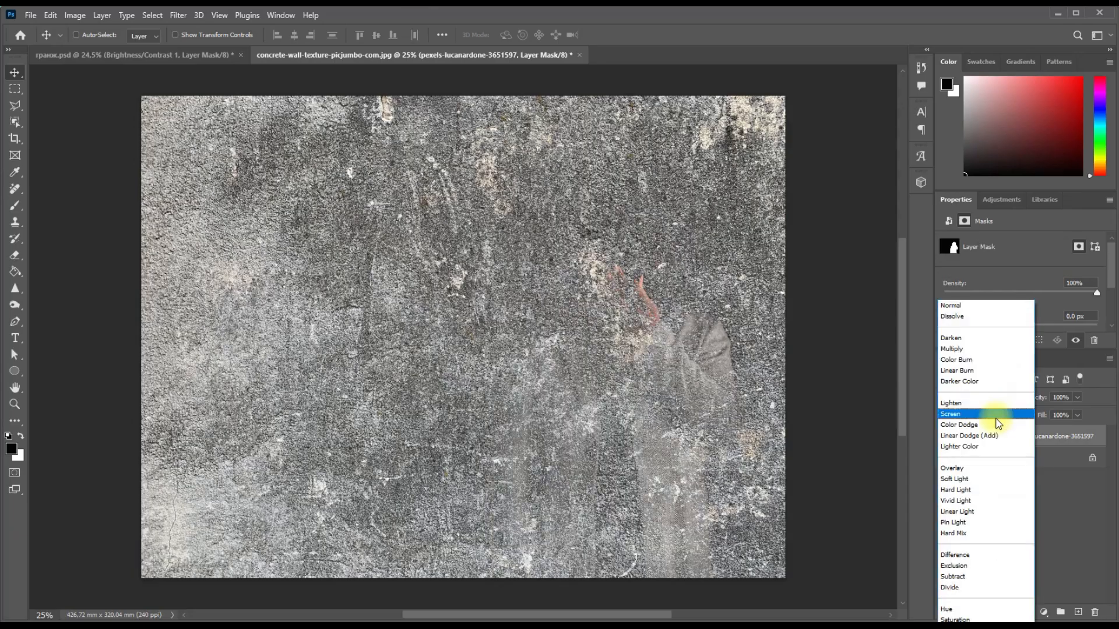
Step: Blend the masked man layer in Soft Light and clip a Threshold adjustment at level 21 to it
{"action": "left_click", "coordinate": [960, 476]}
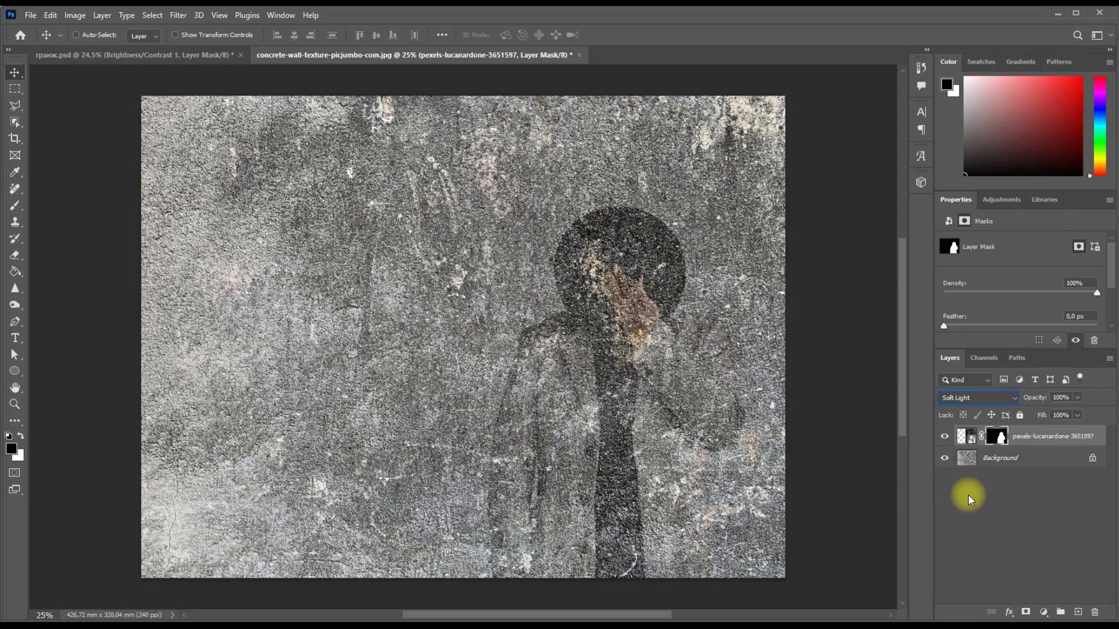
{"action": "left_click", "coordinate": [1043, 613]}
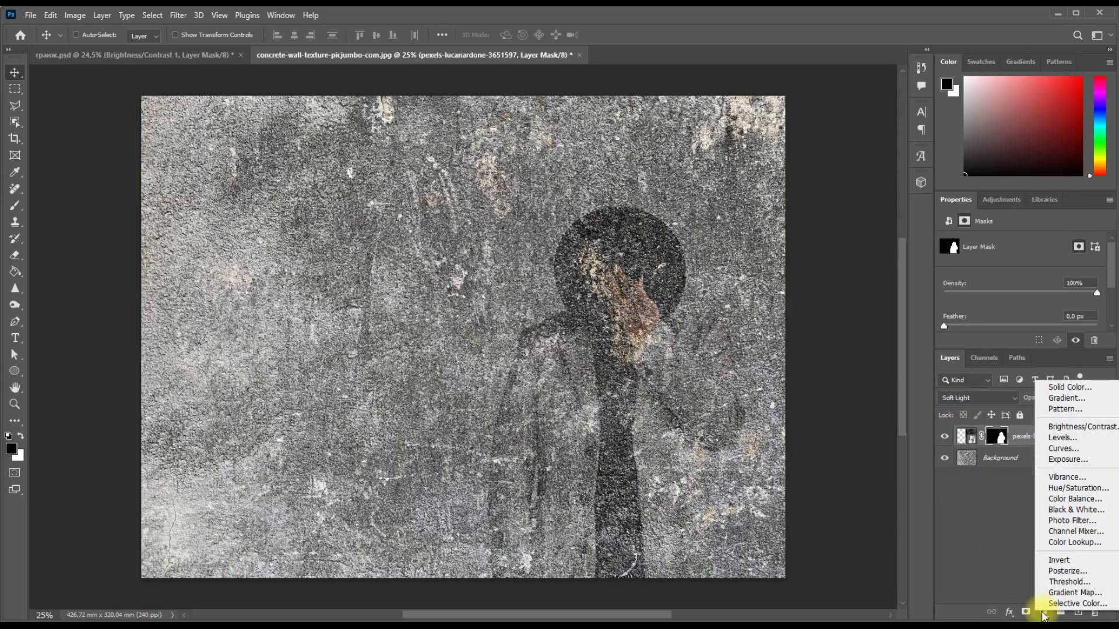
{"action": "left_click", "coordinate": [1051, 582]}
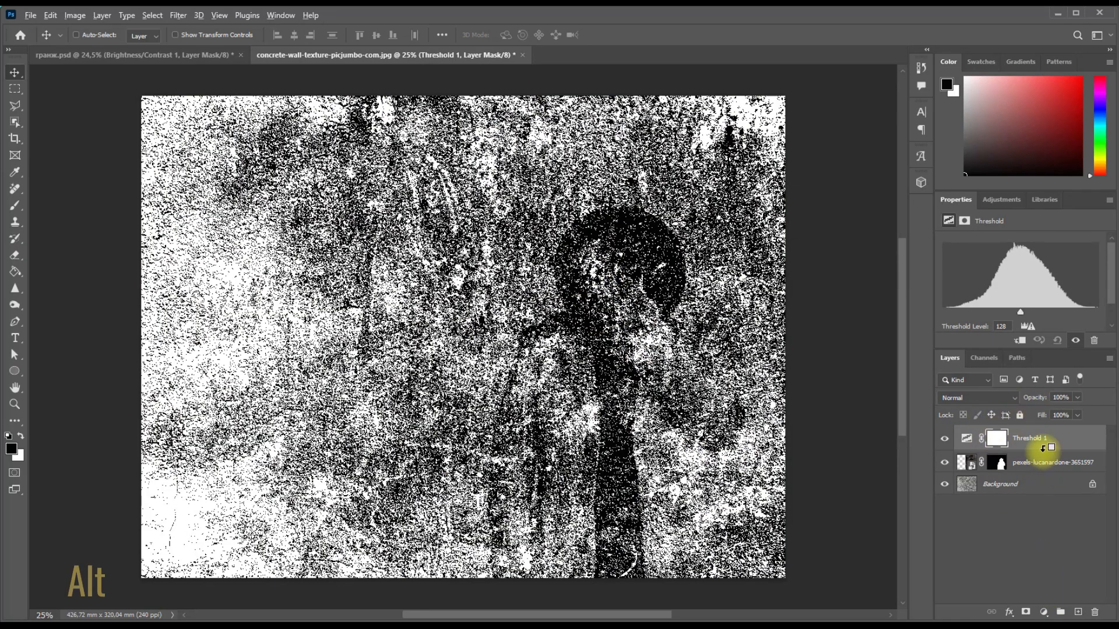
{"action": "left_click", "coordinate": [1044, 448], "text": "alt"}
{"action": "left_click_drag", "start_coordinate": [1020, 311], "coordinate": [955, 303]}
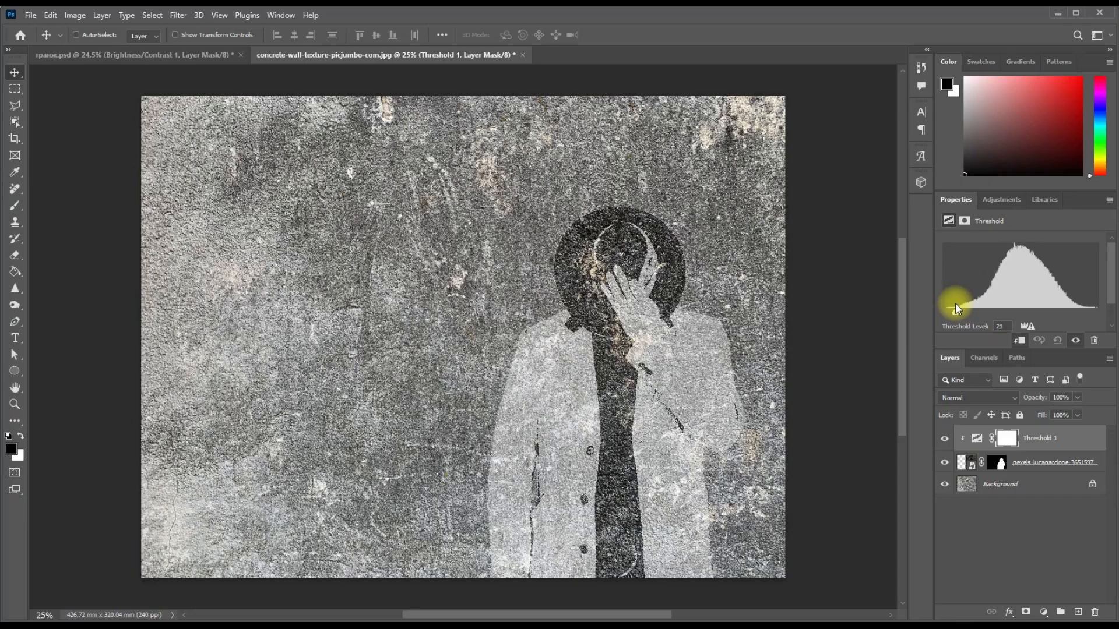
Step: Add an Invert adjustment layer above the Threshold and clip it to the man layer
{"action": "left_click", "coordinate": [1044, 611]}
{"action": "left_click", "coordinate": [1058, 562]}
{"action": "left_click", "coordinate": [1053, 447], "text": "alt"}
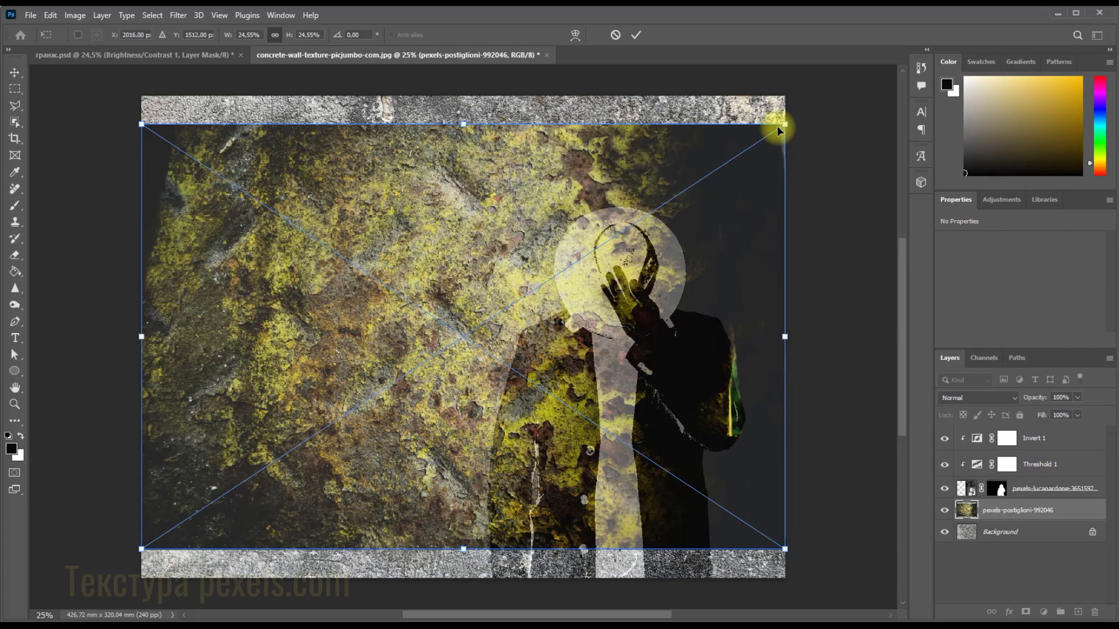
Step: Enlarge the placed yellow rust texture beyond two opposite corners until it covers the whole canvas
{"action": "left_click_drag", "start_coordinate": [776, 117], "coordinate": [833, 91]}
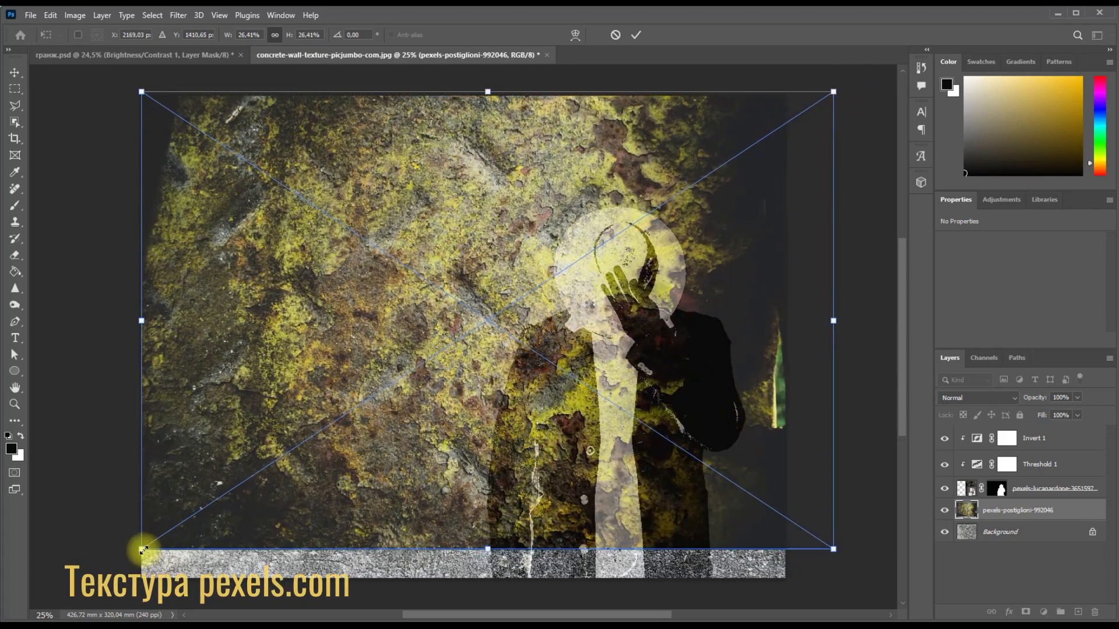
{"action": "left_click_drag", "start_coordinate": [143, 550], "coordinate": [76, 588]}
{"action": "key", "text": "Return"}
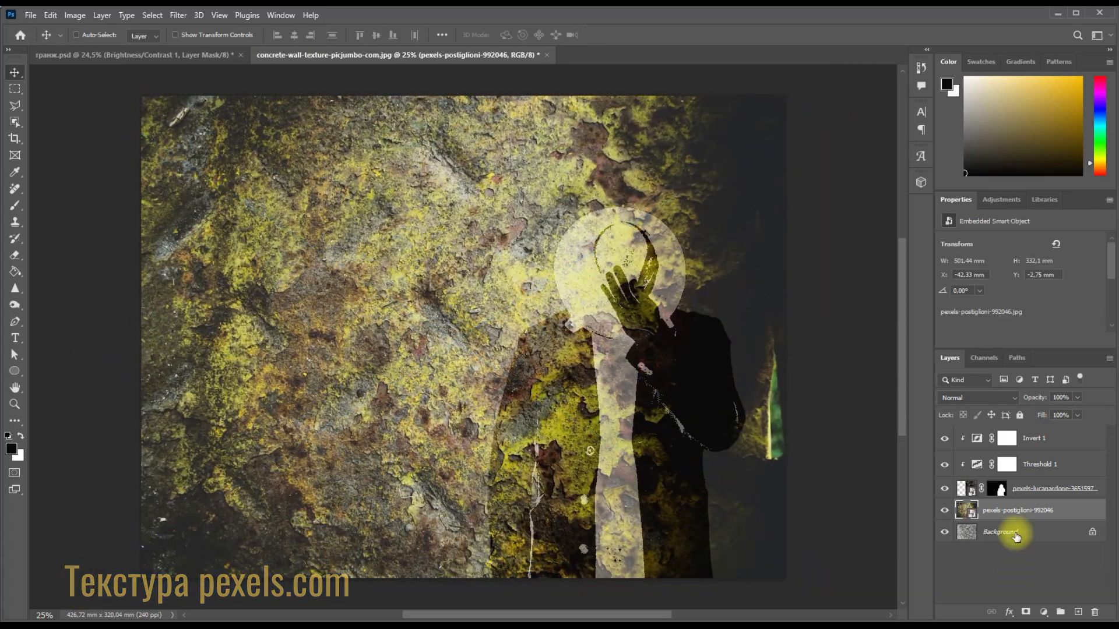
Step: Set the rust texture layer's blend mode to Subtract and its opacity to 25%
{"action": "left_click", "coordinate": [974, 397]}
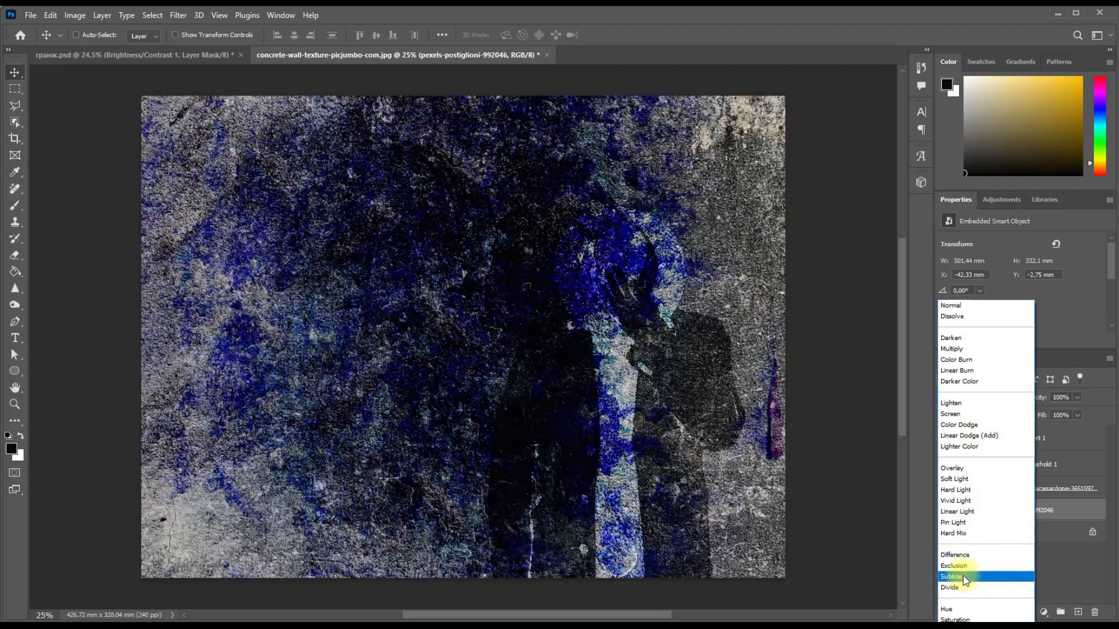
{"action": "left_click", "coordinate": [964, 577]}
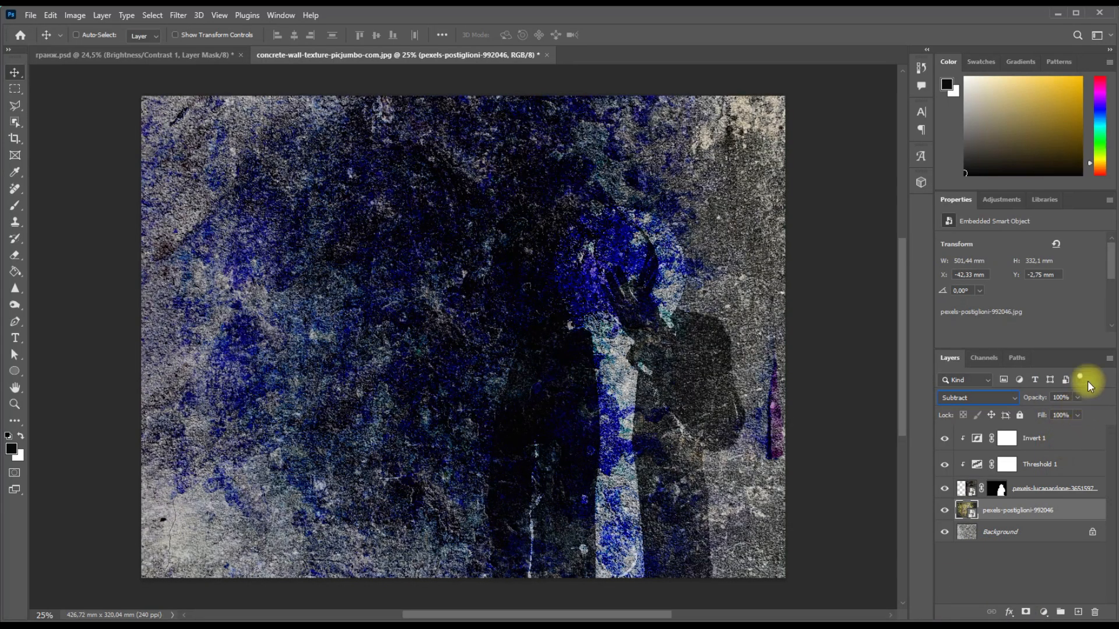
{"action": "left_click_drag", "start_coordinate": [1063, 412], "coordinate": [1035, 413]}
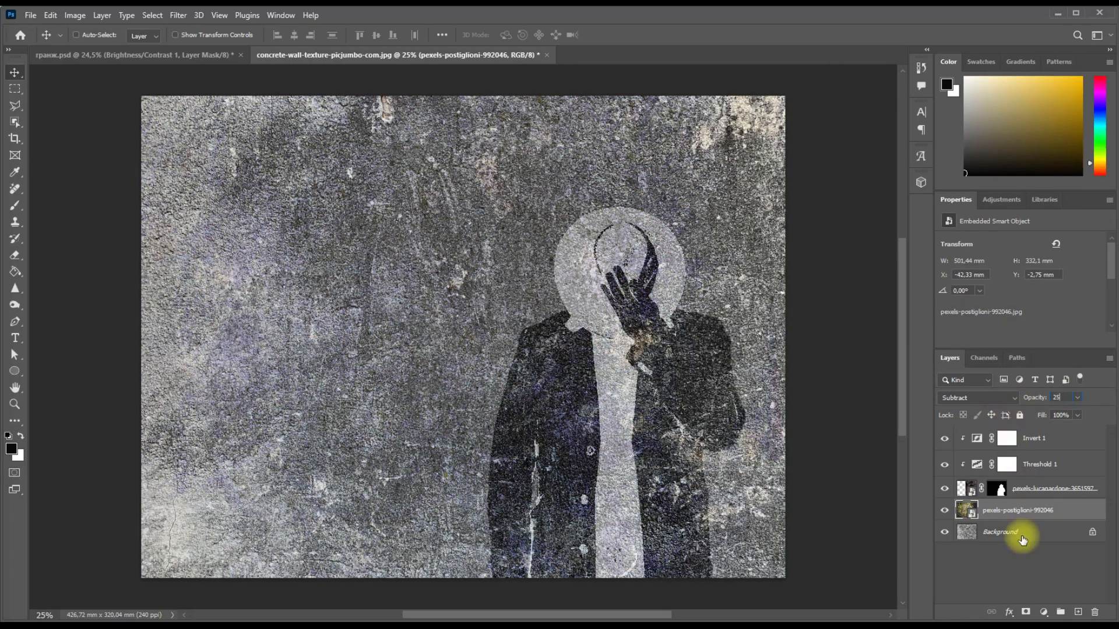
{"action": "left_click", "coordinate": [1005, 581]}
Step: Draw a circle about 135 mm wide with no fill and a thick black stroke on the wall beside the man
{"action": "left_click", "coordinate": [15, 371]}
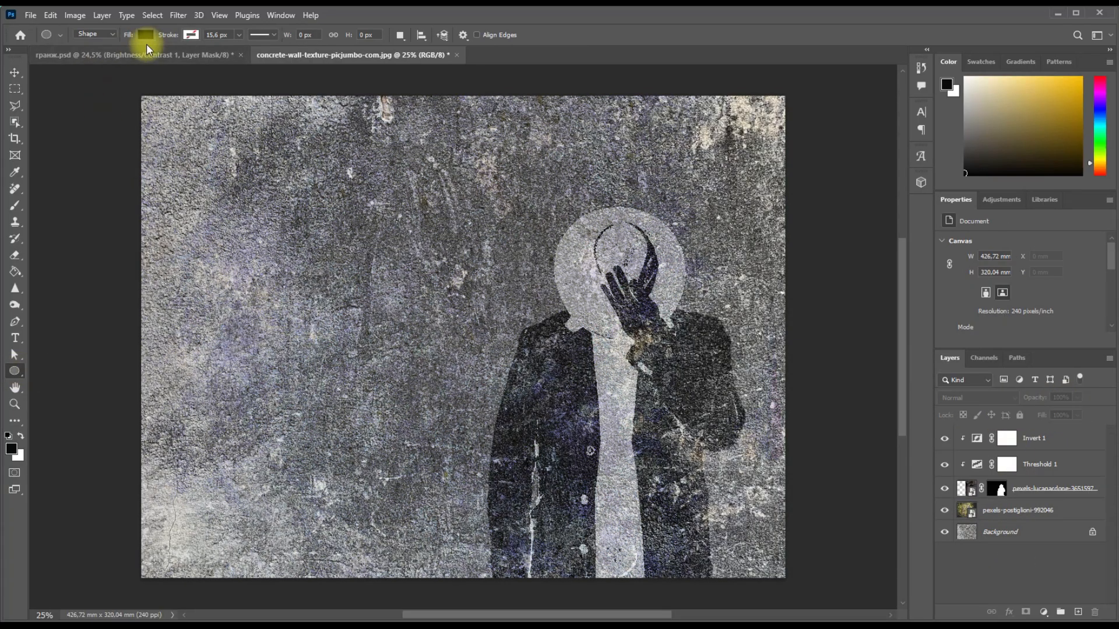
{"action": "left_click", "coordinate": [146, 36]}
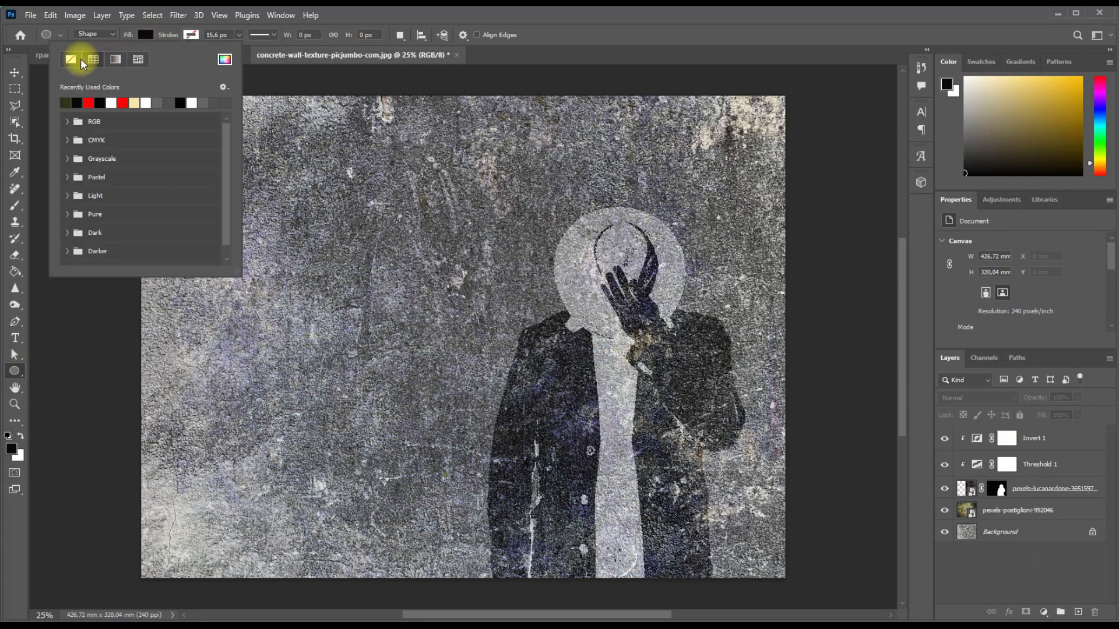
{"action": "left_click", "coordinate": [191, 35]}
{"action": "left_click", "coordinate": [220, 105]}
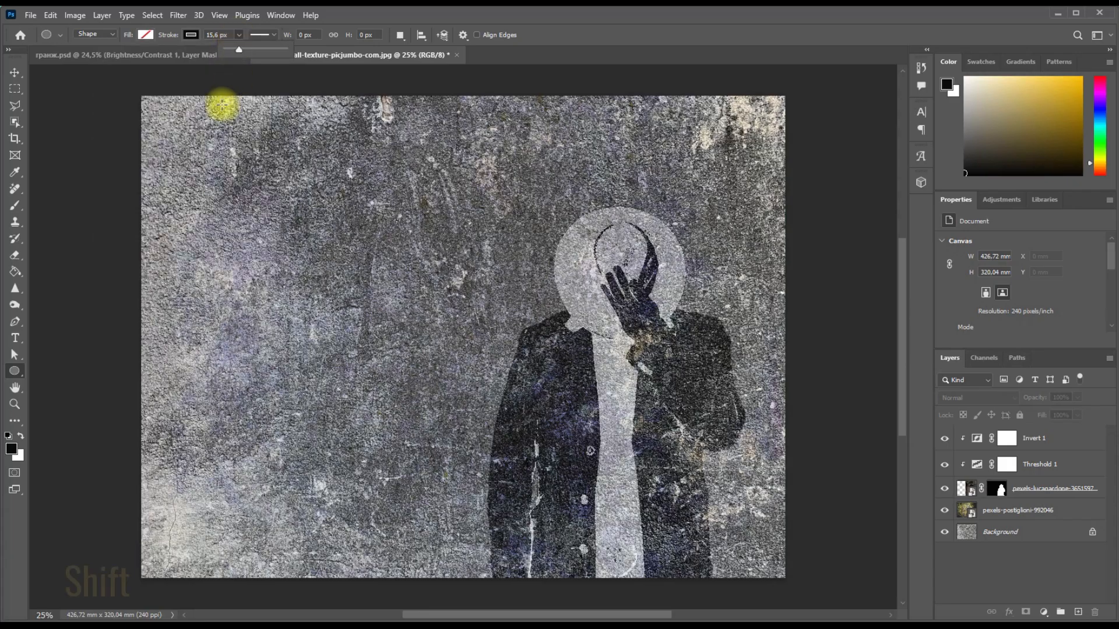
{"action": "left_click_drag", "start_coordinate": [219, 235], "coordinate": [423, 464]}
{"action": "mouse_move", "coordinate": [248, 52]}
{"action": "left_mouse_down"}
{"action": "mouse_move", "coordinate": [263, 51]}
{"action": "mouse_move", "coordinate": [232, 61]}
{"action": "mouse_move", "coordinate": [260, 52]}
{"action": "left_mouse_up"}
{"action": "key", "text": "v"}
{"action": "mouse_move", "coordinate": [430, 368]}
{"action": "left_mouse_down"}
{"action": "mouse_move", "coordinate": [411, 335]}
{"action": "mouse_move", "coordinate": [421, 338]}
{"action": "left_mouse_up"}
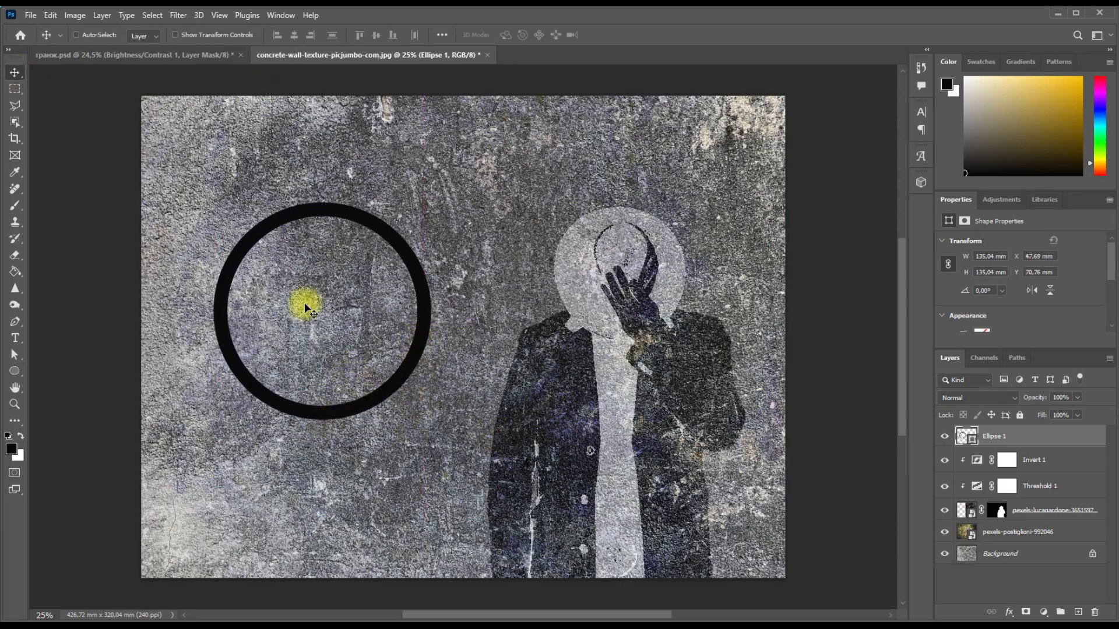
Step: Convert the circle layer to a smart object and apply a ZigZag distortion with amount 10, ridges 17 and Pond Ripples style
{"action": "right_click", "coordinate": [1028, 436]}
{"action": "left_click", "coordinate": [1054, 473]}
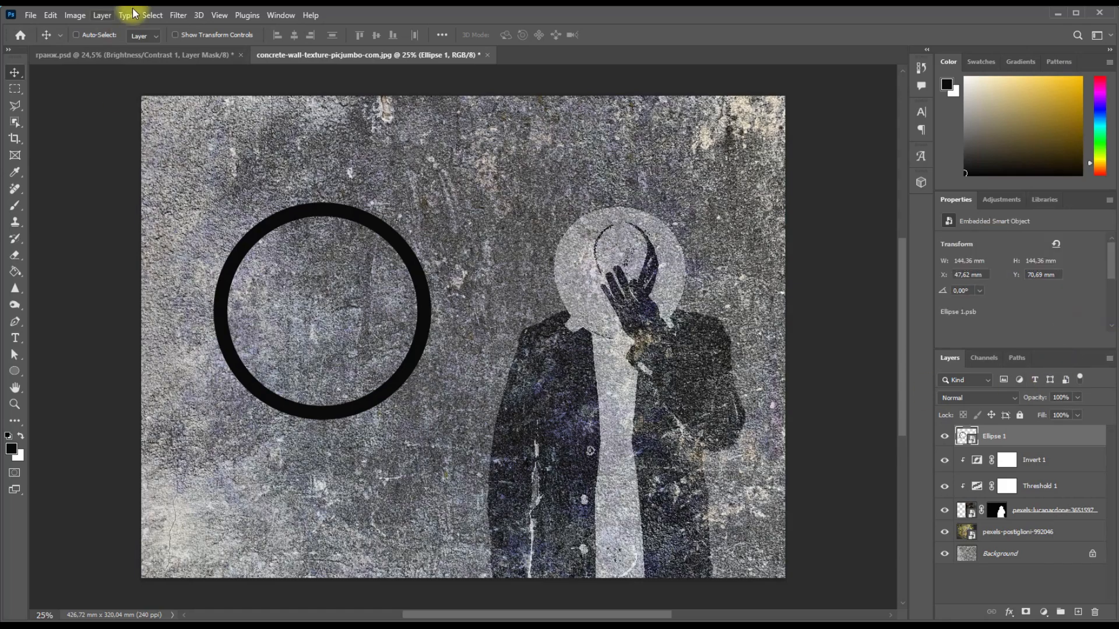
{"action": "left_click", "coordinate": [178, 15]}
{"action": "mouse_move", "coordinate": [201, 202]}
{"action": "left_click", "coordinate": [385, 302]}
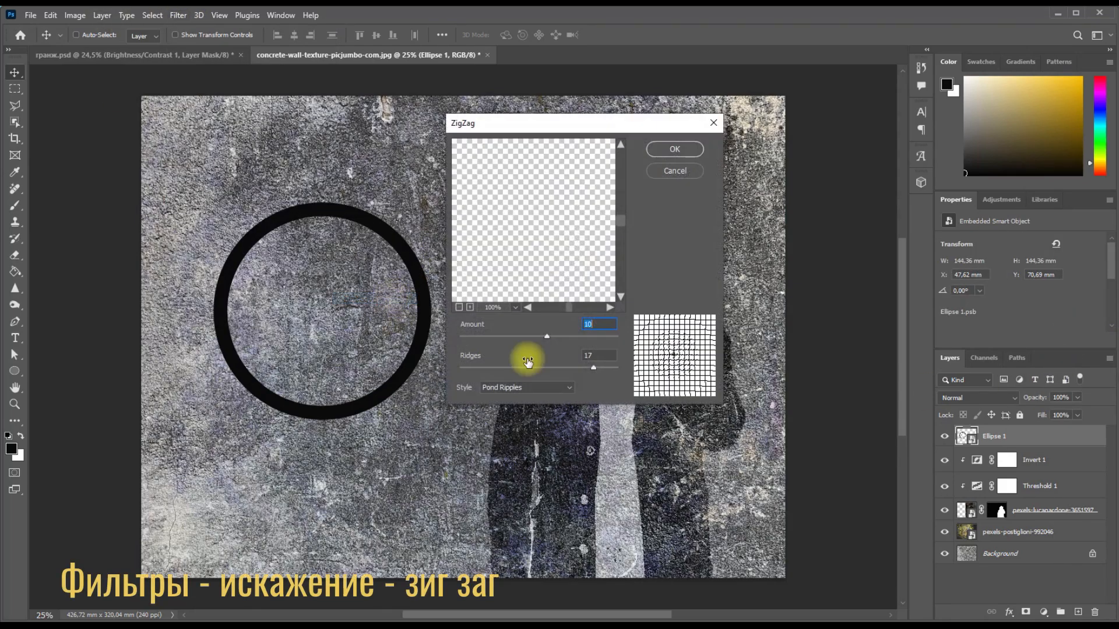
{"action": "left_click_drag", "start_coordinate": [554, 124], "coordinate": [633, 142]}
{"action": "left_click", "coordinate": [539, 325]}
{"action": "left_click", "coordinate": [539, 324]}
{"action": "left_click", "coordinate": [539, 325]}
{"action": "left_click", "coordinate": [539, 325]}
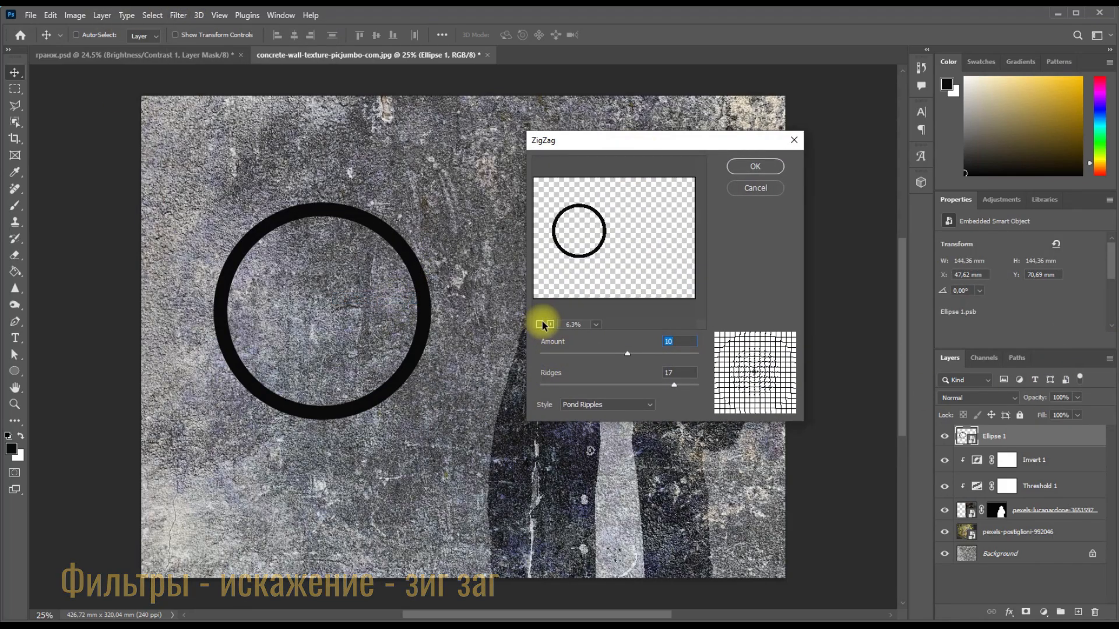
{"action": "left_click", "coordinate": [551, 324]}
{"action": "left_click", "coordinate": [775, 166]}
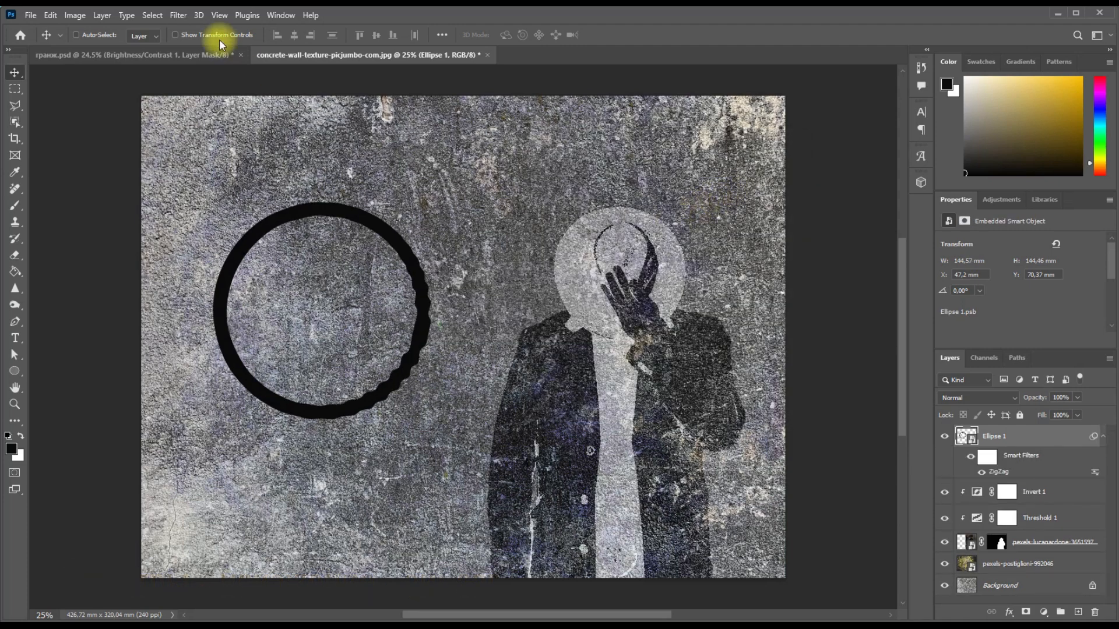
Step: Apply a Ripple distortion of -673% at Medium size to the circle and set its blend mode to Soft Light
{"action": "left_click", "coordinate": [178, 15]}
{"action": "mouse_move", "coordinate": [192, 205]}
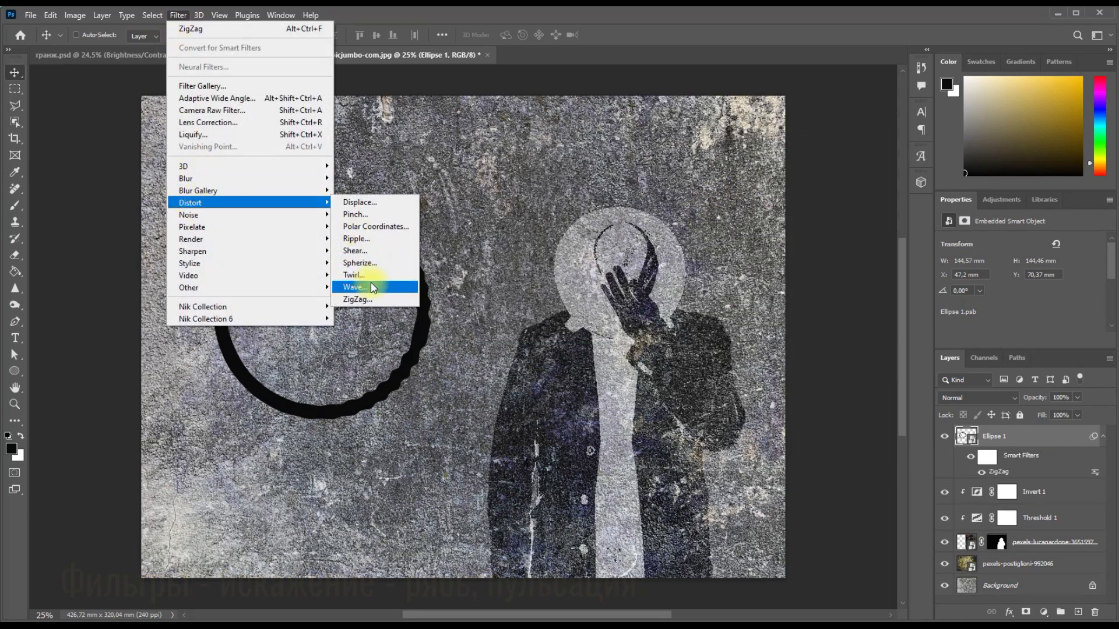
{"action": "left_click", "coordinate": [357, 240]}
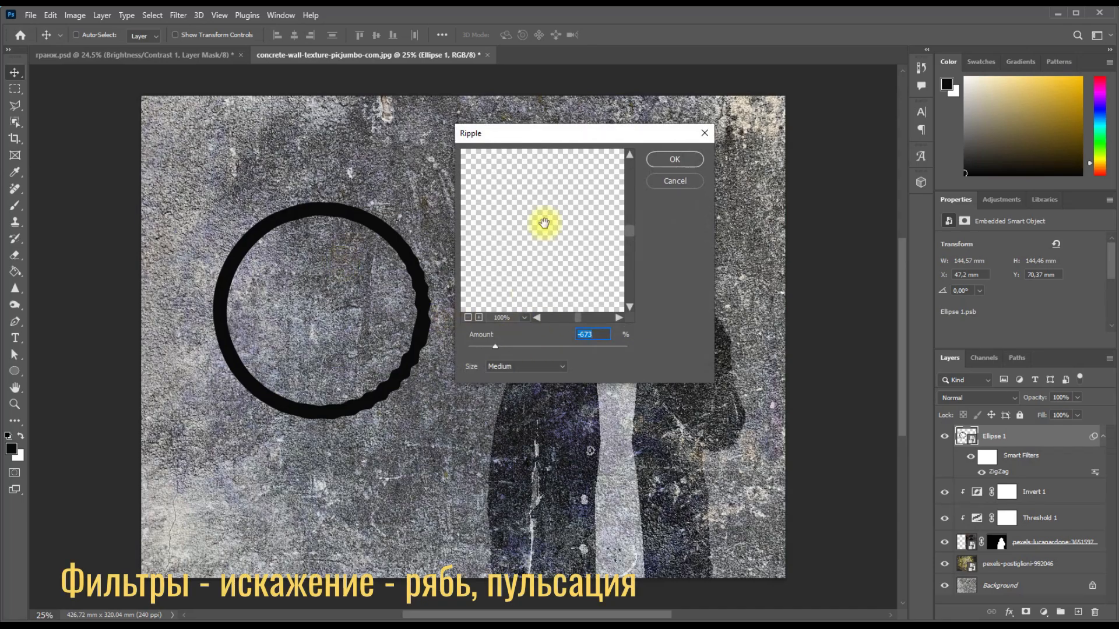
{"action": "left_click", "coordinate": [468, 318]}
{"action": "left_click", "coordinate": [671, 158]}
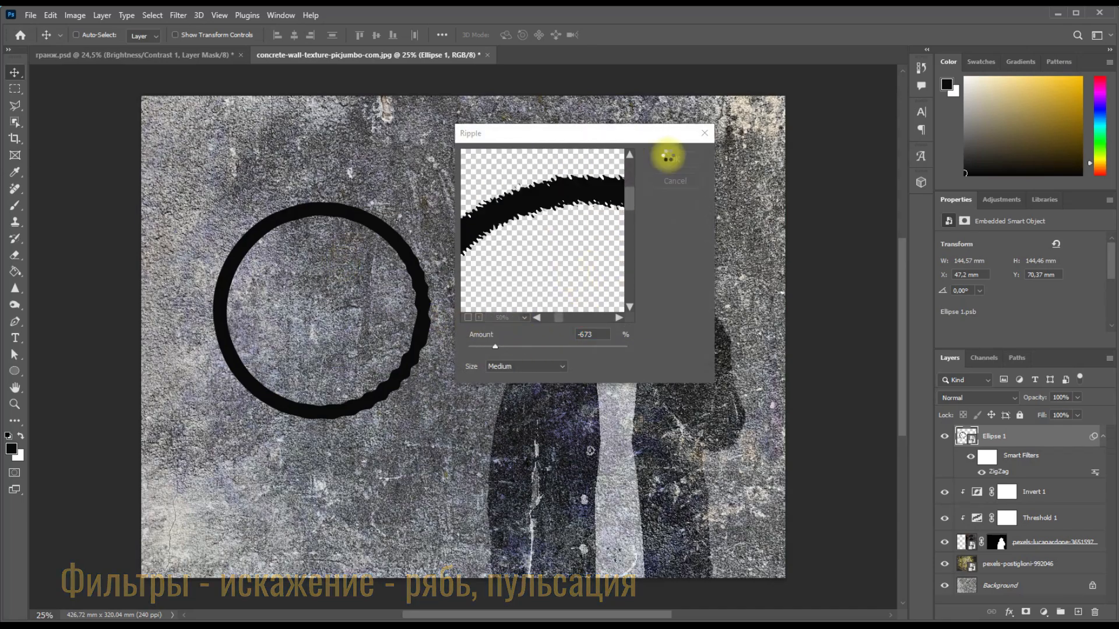
{"action": "left_click", "coordinate": [960, 398]}
{"action": "left_click", "coordinate": [961, 469]}
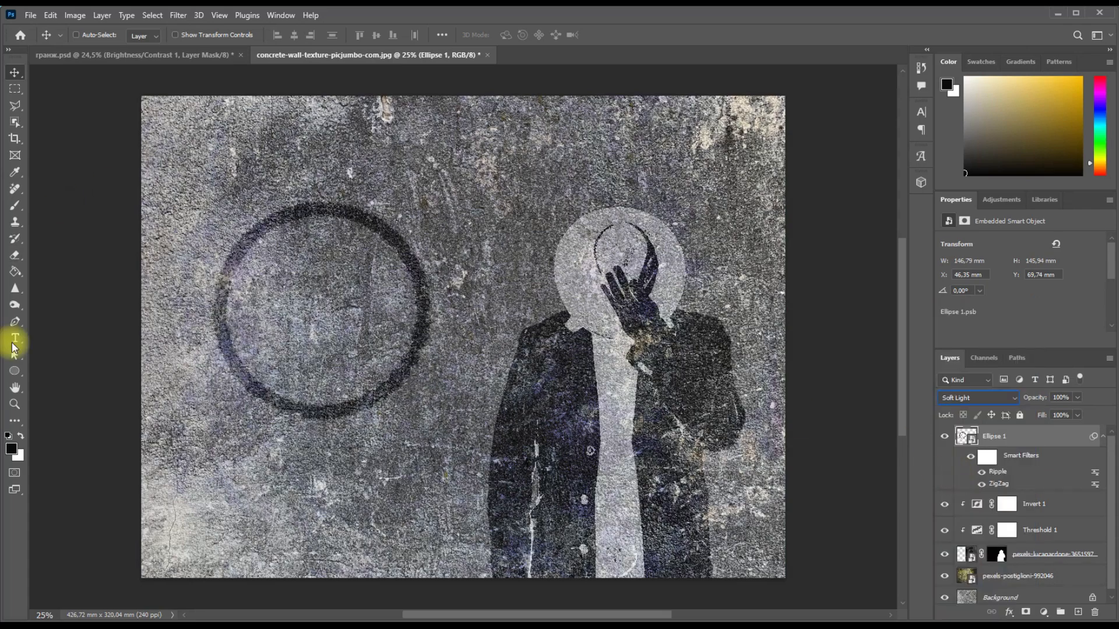
Step: Add the text "Graffiti" in Punk Kid, scale it to about 254%, rotate it about -12° and place it across the circle
{"action": "left_click", "coordinate": [14, 340]}
{"action": "left_click", "coordinate": [212, 332]}
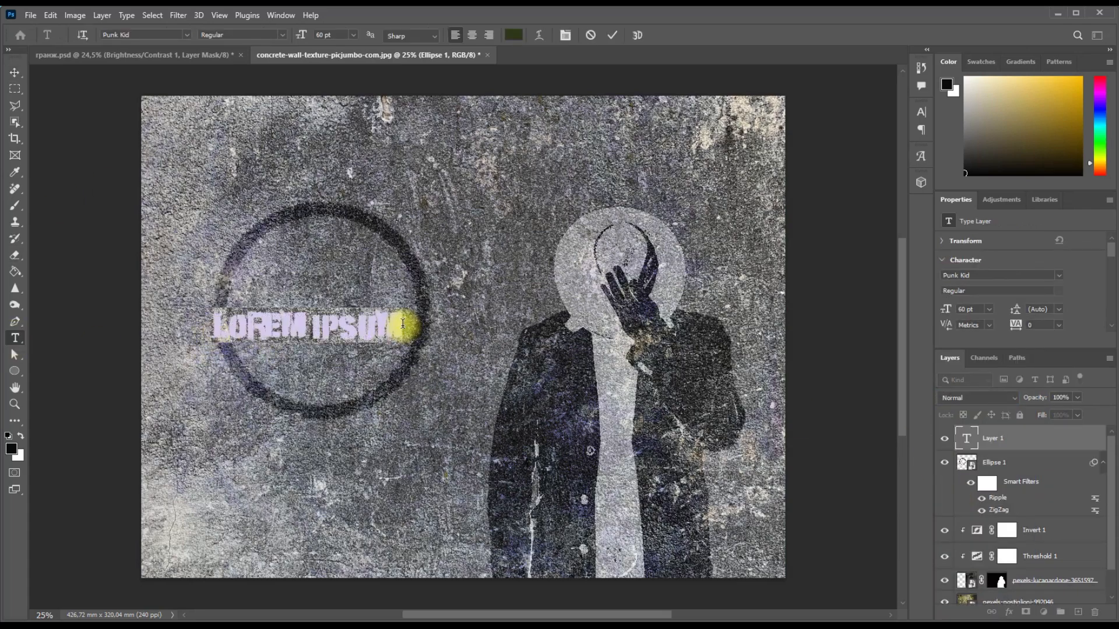
{"action": "type", "text": "Graffiti"}
{"action": "key", "text": "ctrl+t"}
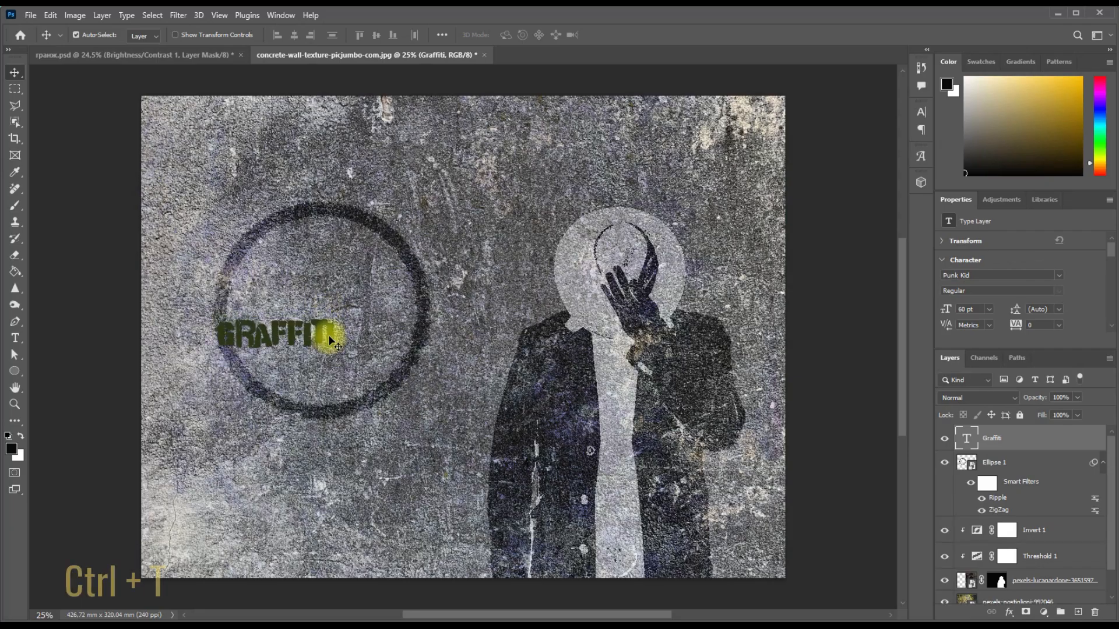
{"action": "left_click_drag", "start_coordinate": [336, 318], "coordinate": [451, 286]}
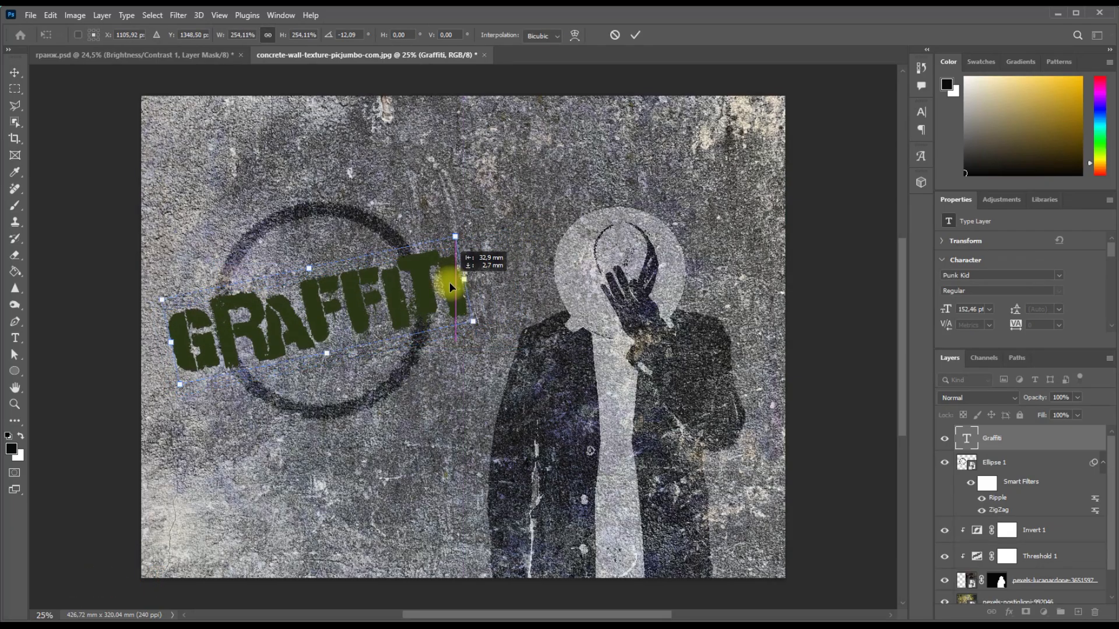
Step: Move the Graffiti text and the circle together about 13 mm to the right
{"action": "left_click", "coordinate": [1018, 471]}
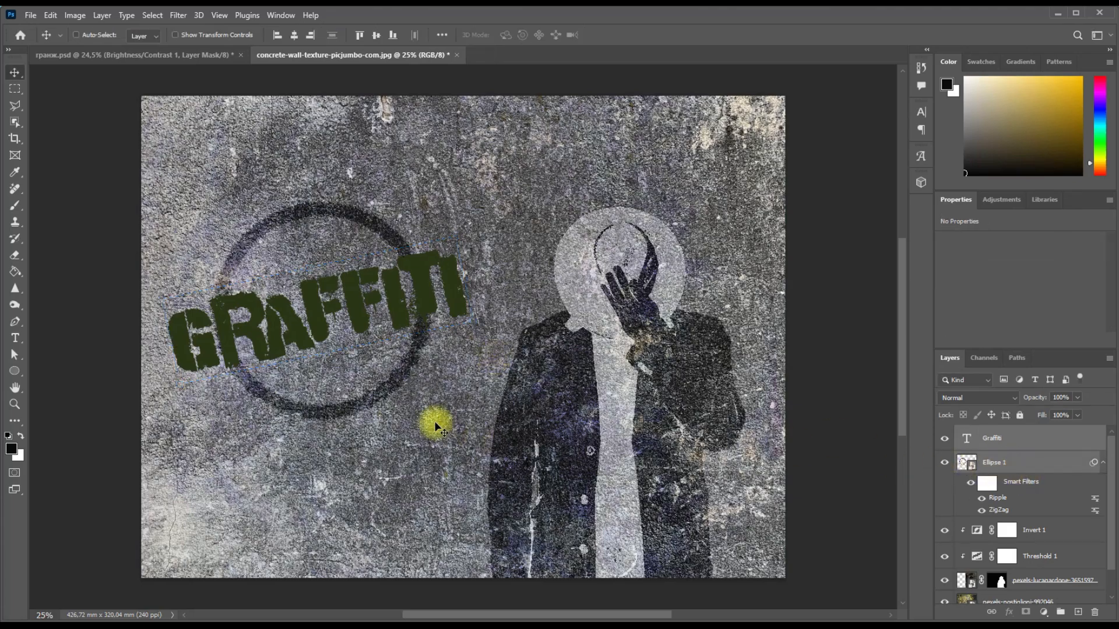
{"action": "key", "text": "shift+Right"}
{"action": "key", "text": "shift+Right"}
{"action": "key", "text": "shift+Right"}
{"action": "key", "text": "shift+Right"}
{"action": "key", "text": "shift+Right"}
{"action": "key", "text": "shift+Right"}
{"action": "key", "text": "shift+Right"}
{"action": "key", "text": "shift+Right"}
{"action": "key", "text": "shift+Right"}
{"action": "key", "text": "shift+Right"}
{"action": "key", "text": "shift+Right"}
{"action": "key", "text": "shift+Right"}
Step: Set the Graffiti text layer's blend mode to Linear Light and its opacity to 75%
{"action": "left_click", "coordinate": [1026, 461]}
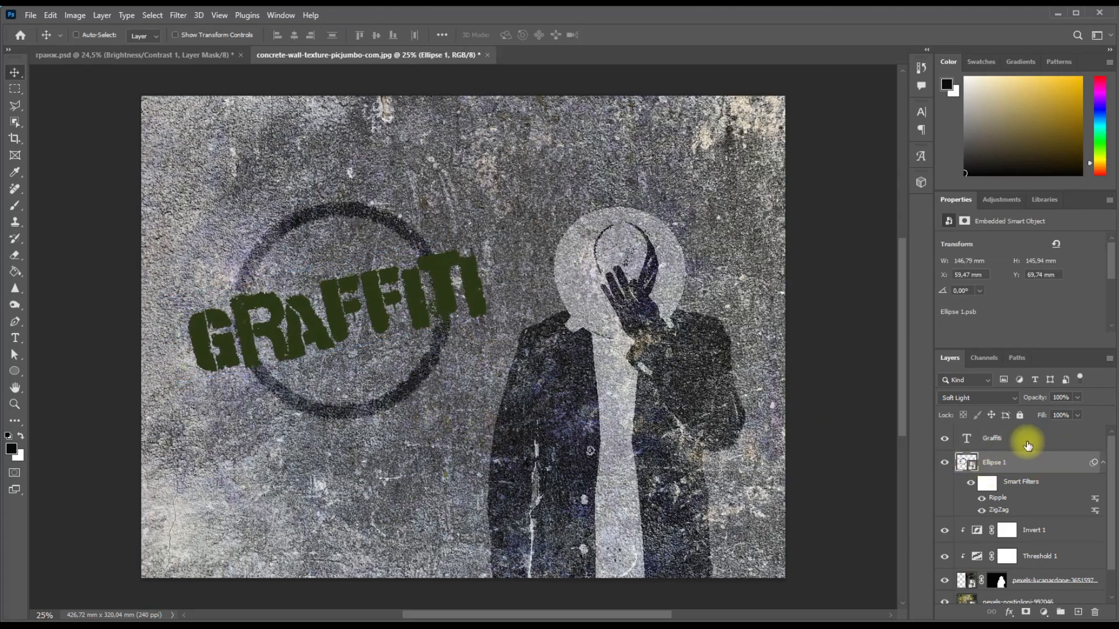
{"action": "left_click", "coordinate": [962, 449]}
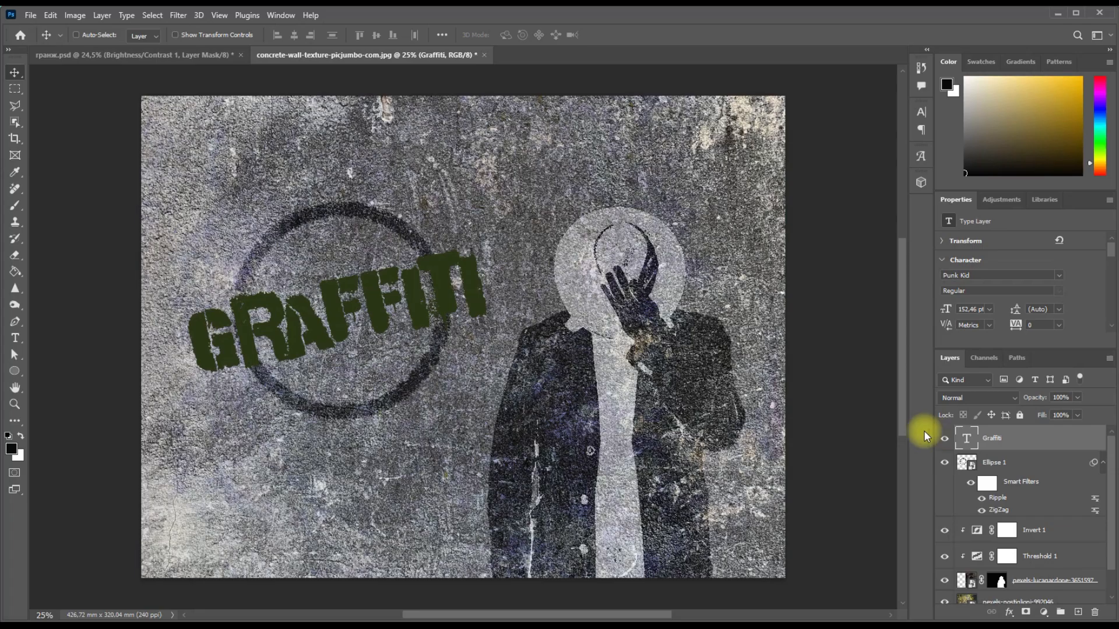
{"action": "left_click", "coordinate": [952, 398]}
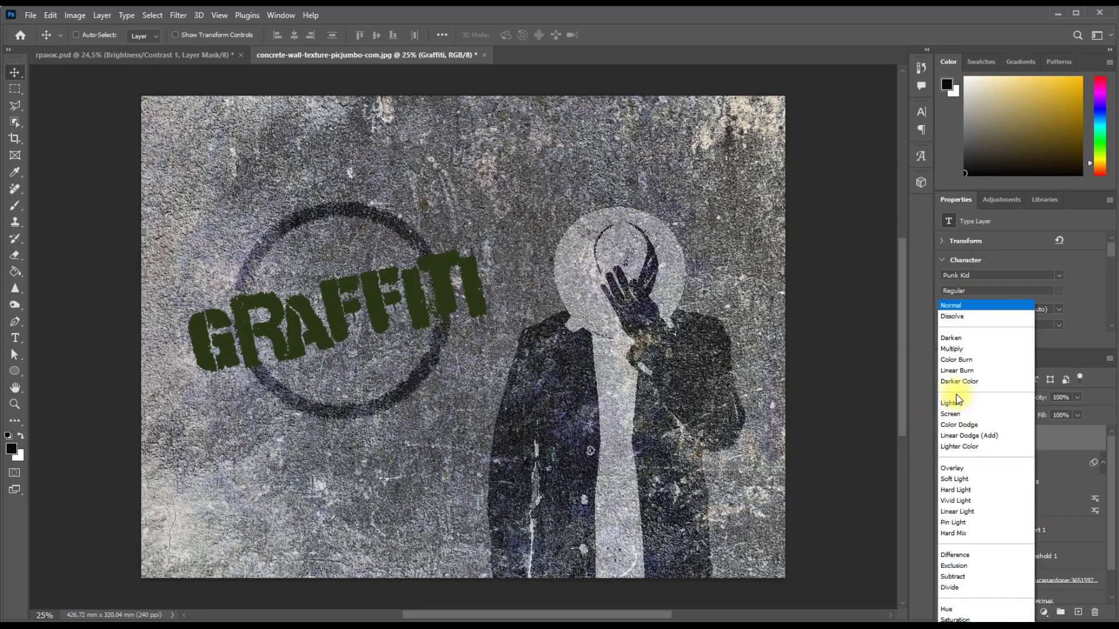
{"action": "left_click", "coordinate": [953, 506]}
{"action": "left_click", "coordinate": [1061, 398]}
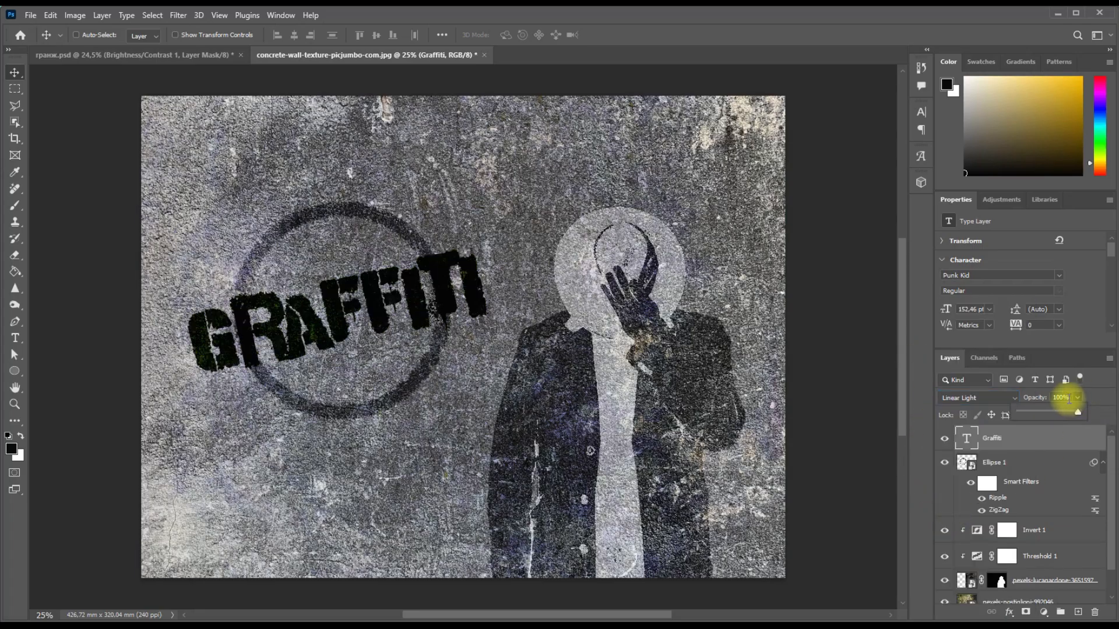
Step: Mask the circle layer, hiding the ring behind the letters and unevenly fading the rest with a soft black brush at 21% opacity
{"action": "left_click", "coordinate": [990, 463]}
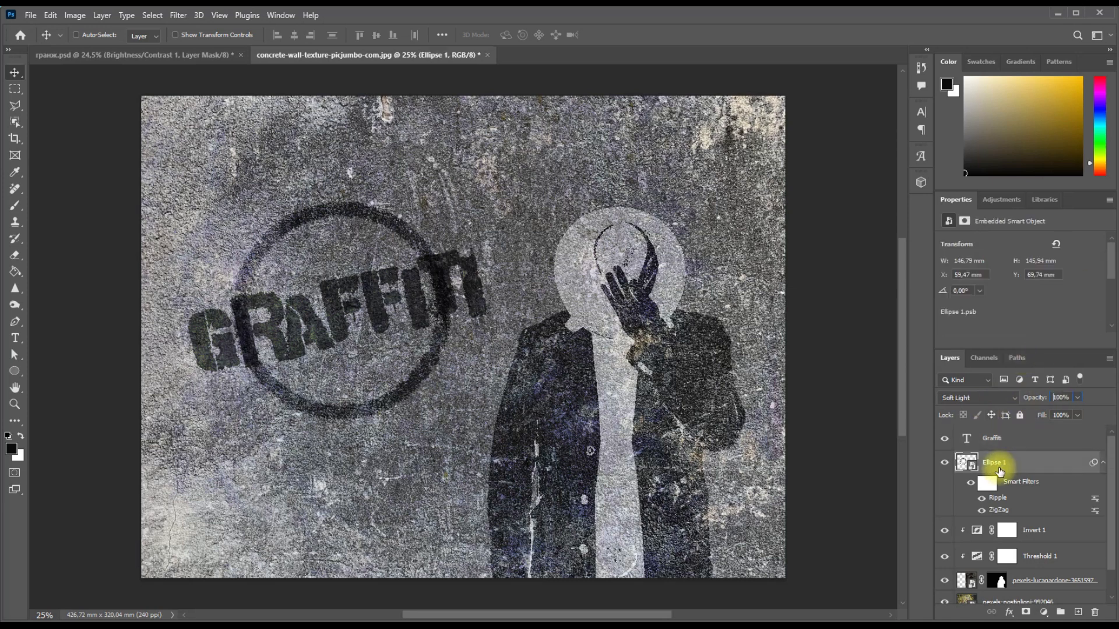
{"action": "left_click", "coordinate": [1025, 613]}
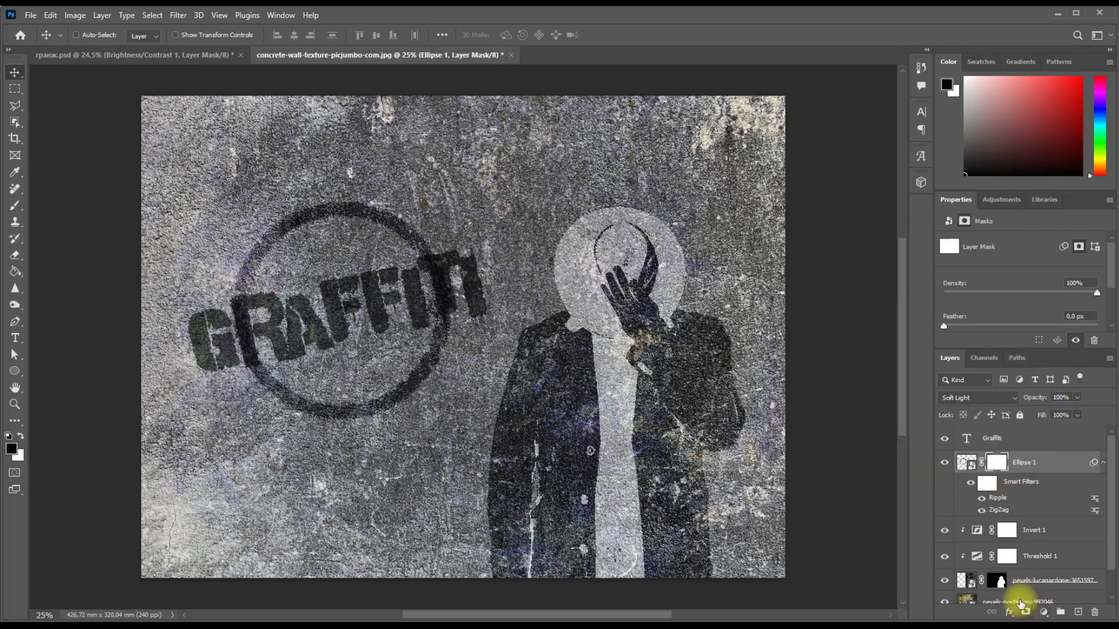
{"action": "key", "text": "b"}
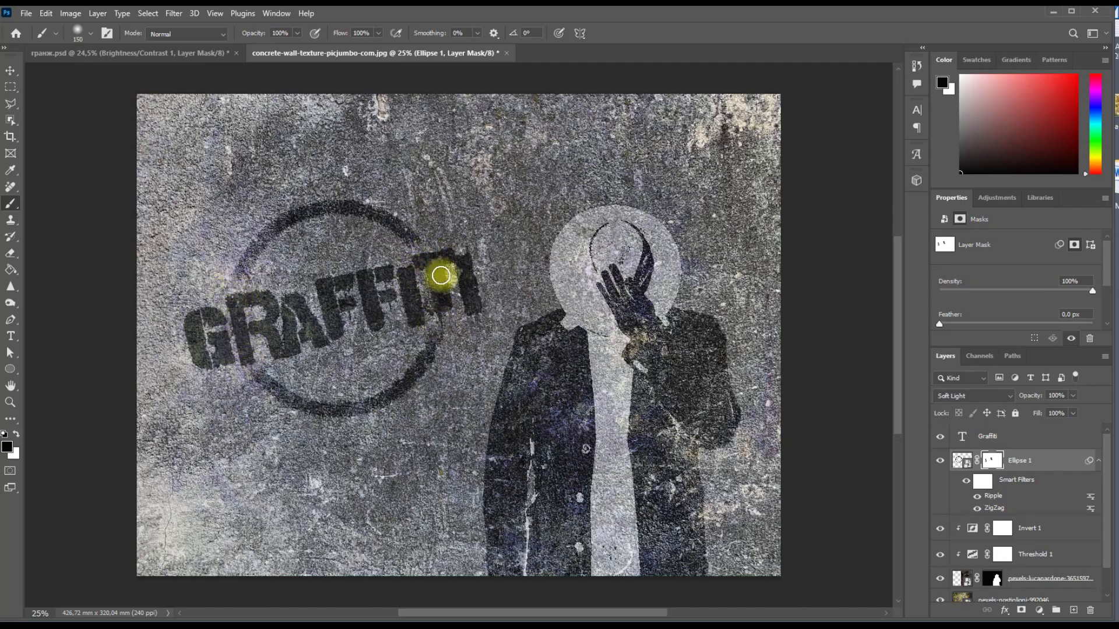
{"action": "mouse_move", "coordinate": [275, 238]}
{"action": "left_mouse_down"}
{"action": "mouse_move", "coordinate": [260, 220]}
{"action": "mouse_move", "coordinate": [398, 209]}
{"action": "left_mouse_up"}
{"action": "mouse_move", "coordinate": [403, 400]}
{"action": "left_mouse_down"}
{"action": "mouse_move", "coordinate": [282, 425]}
{"action": "mouse_move", "coordinate": [467, 364]}
{"action": "left_mouse_up"}
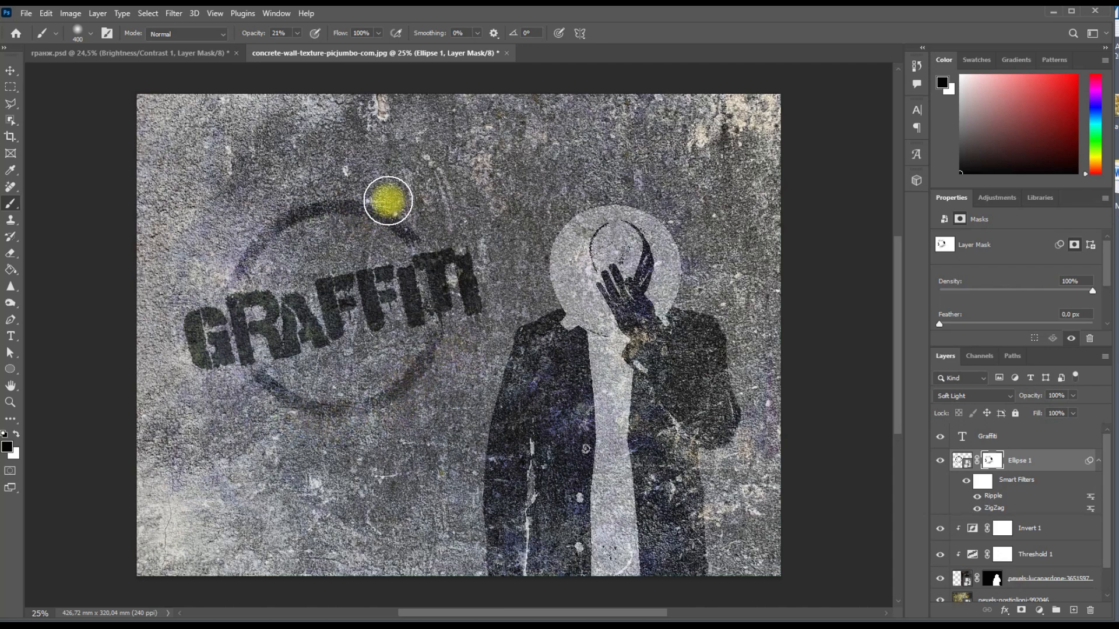
Step: Group the Graffiti text, circle, both adjustments and the masked man photo into one layer group
{"action": "left_click", "coordinate": [11, 70]}
{"action": "left_click", "coordinate": [1023, 439]}
{"action": "scroll", "coordinate": [1023, 587], "scroll_direction": "down", "scroll_amount": 1}
{"action": "left_click", "coordinate": [1043, 556]}
{"action": "scroll", "coordinate": [1037, 513], "scroll_direction": "up", "scroll_amount": 1}
{"action": "left_click", "coordinate": [1020, 444], "text": "shift"}
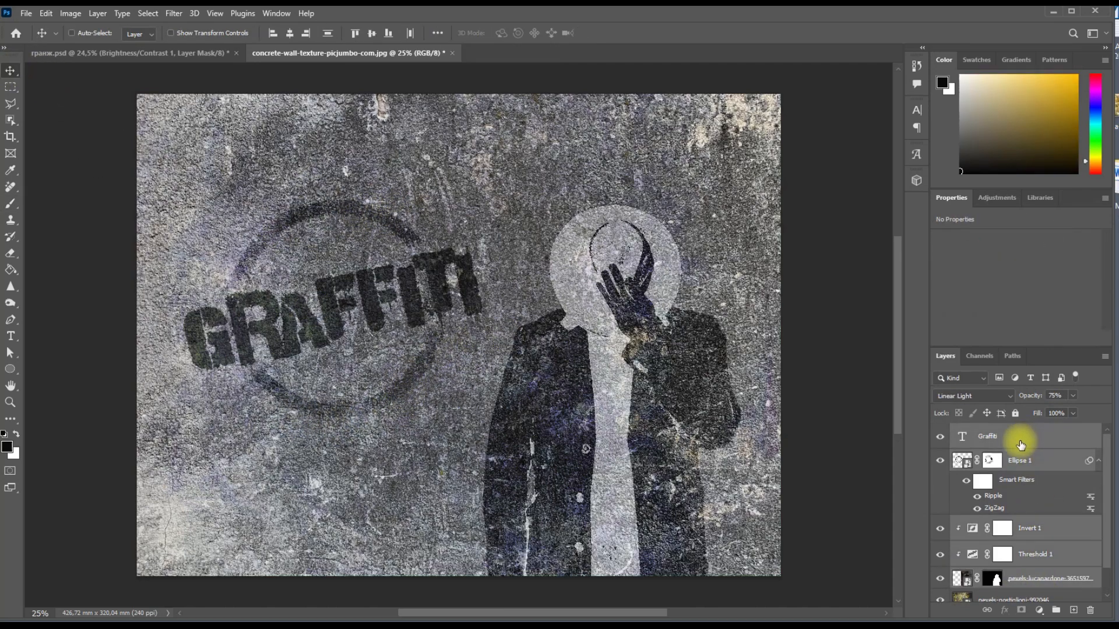
{"action": "left_click", "coordinate": [1056, 609]}
Step: Add a Gradient Map adjustment above the group using the Gray_14 preset from the Grays set
{"action": "left_click", "coordinate": [1039, 610]}
{"action": "left_click", "coordinate": [1051, 593]}
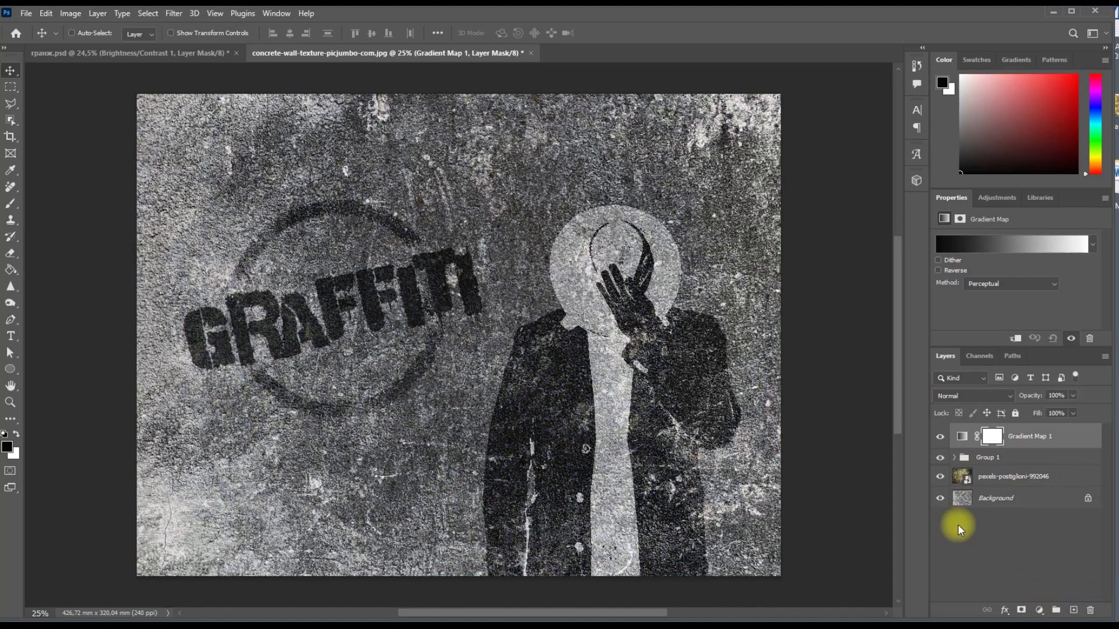
{"action": "left_click", "coordinate": [987, 249]}
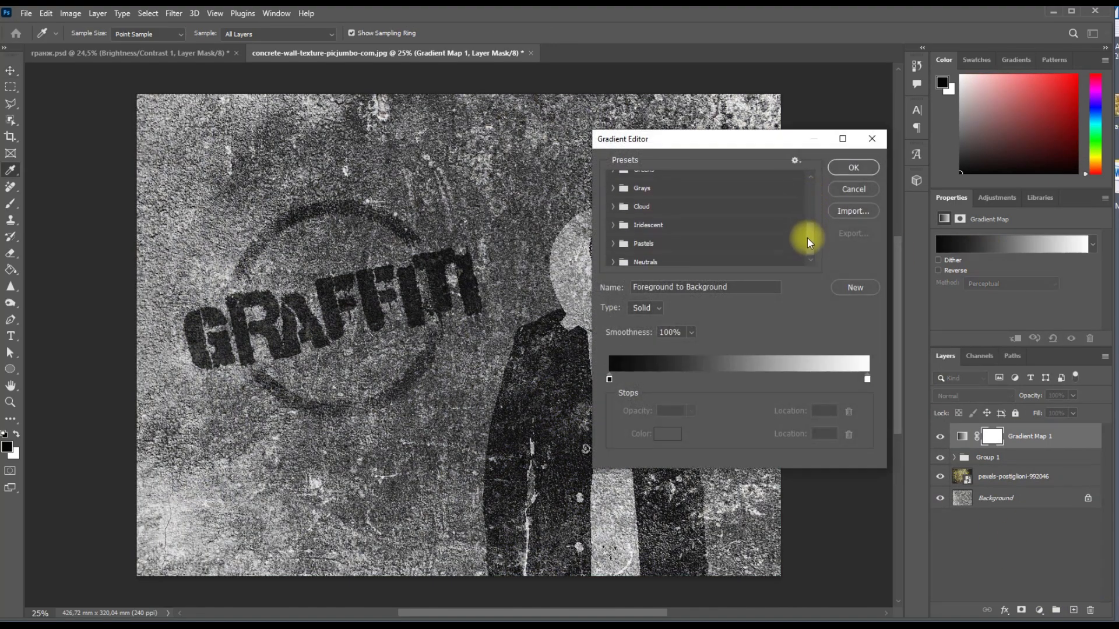
{"action": "left_click", "coordinate": [613, 184]}
{"action": "left_click", "coordinate": [707, 225]}
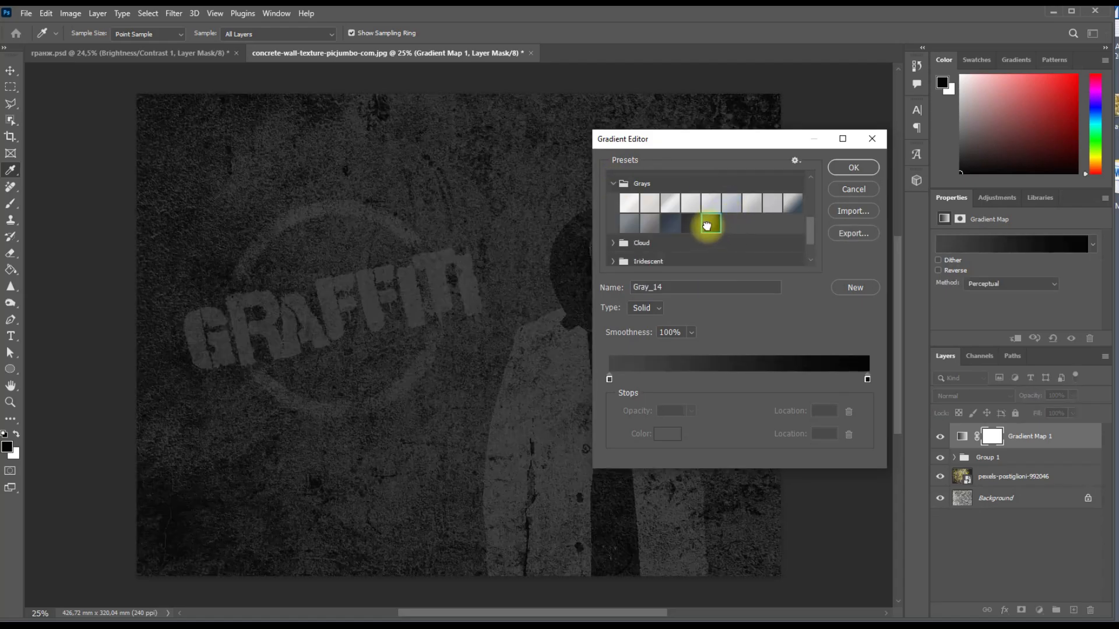
{"action": "left_click", "coordinate": [852, 167]}
Step: Clip the gradient map to the group and set its blend mode to Subtract
{"action": "left_click", "coordinate": [986, 446], "text": "alt"}
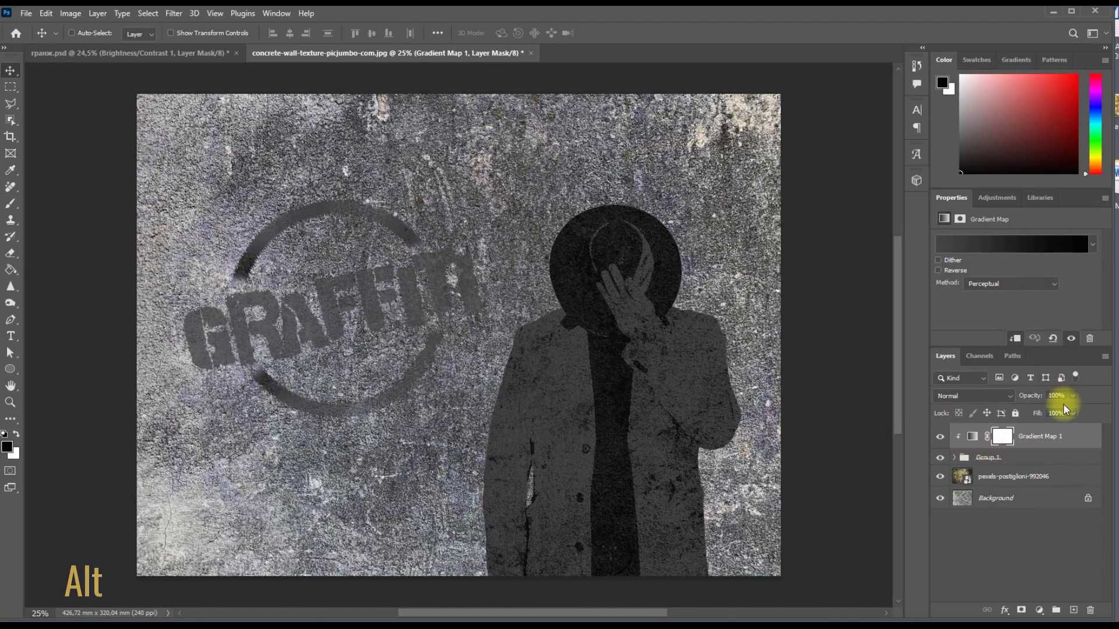
{"action": "left_click", "coordinate": [994, 393]}
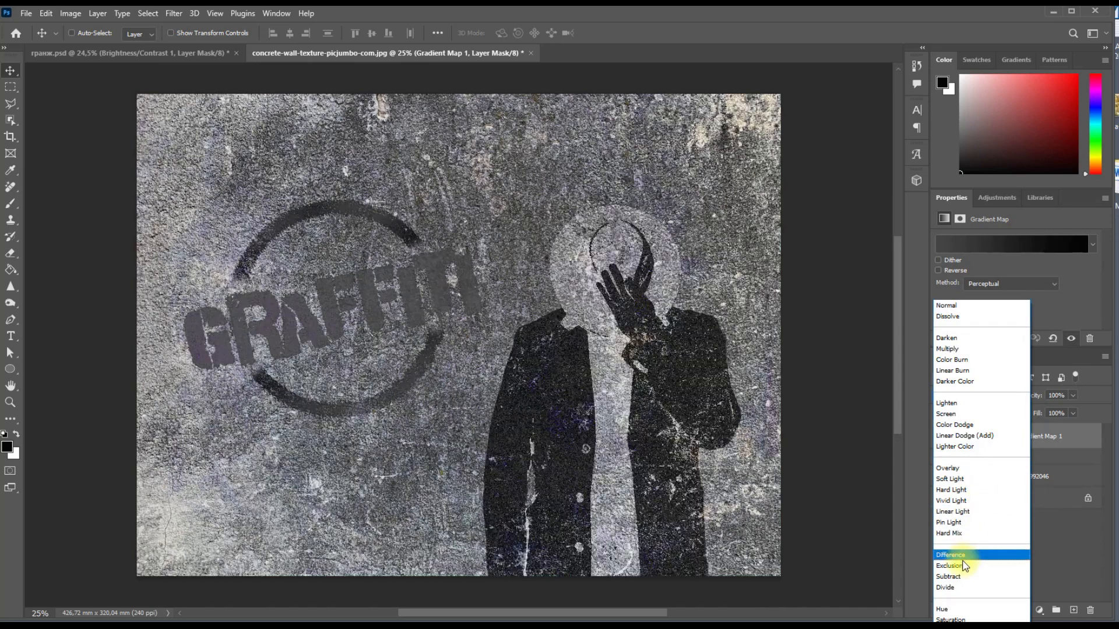
{"action": "left_click", "coordinate": [950, 576]}
Step: Add a Brightness/Contrast adjustment with brightness 38 and contrast -2, clipped to the gradient map and group below
{"action": "left_click", "coordinate": [1039, 610]}
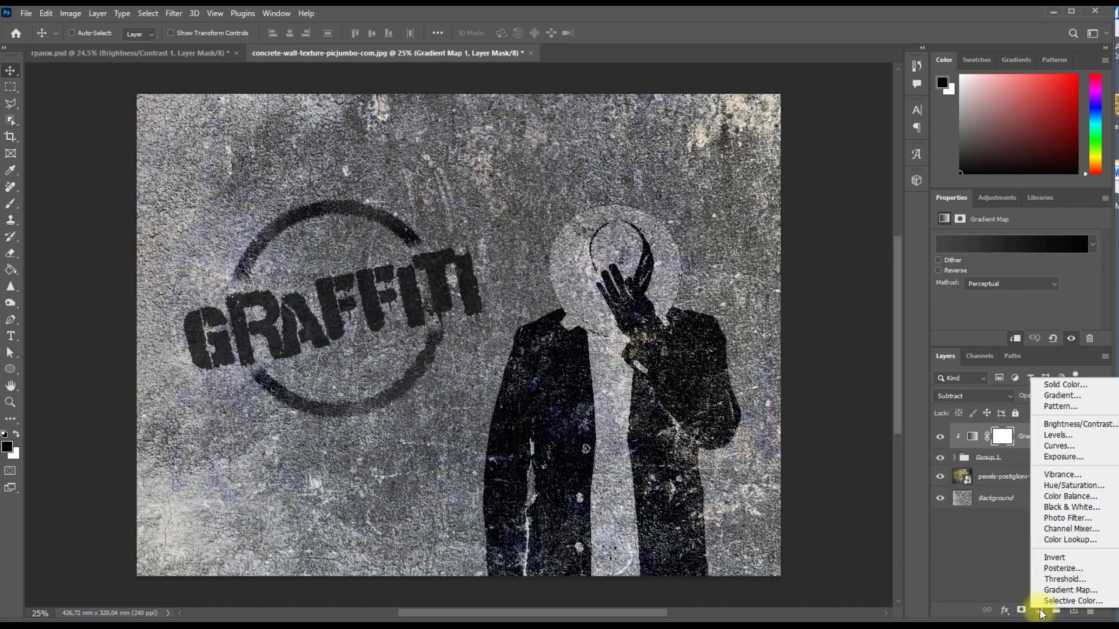
{"action": "left_click", "coordinate": [1043, 422]}
{"action": "left_click_drag", "start_coordinate": [1016, 275], "coordinate": [1008, 302]}
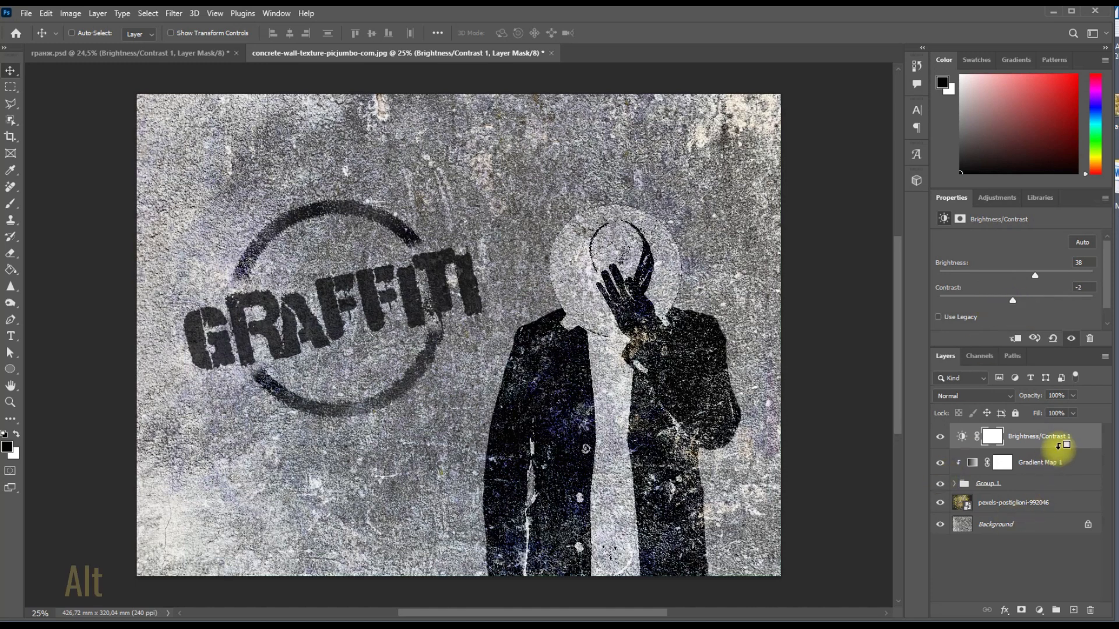
{"action": "left_click", "coordinate": [1059, 449], "text": "alt"}
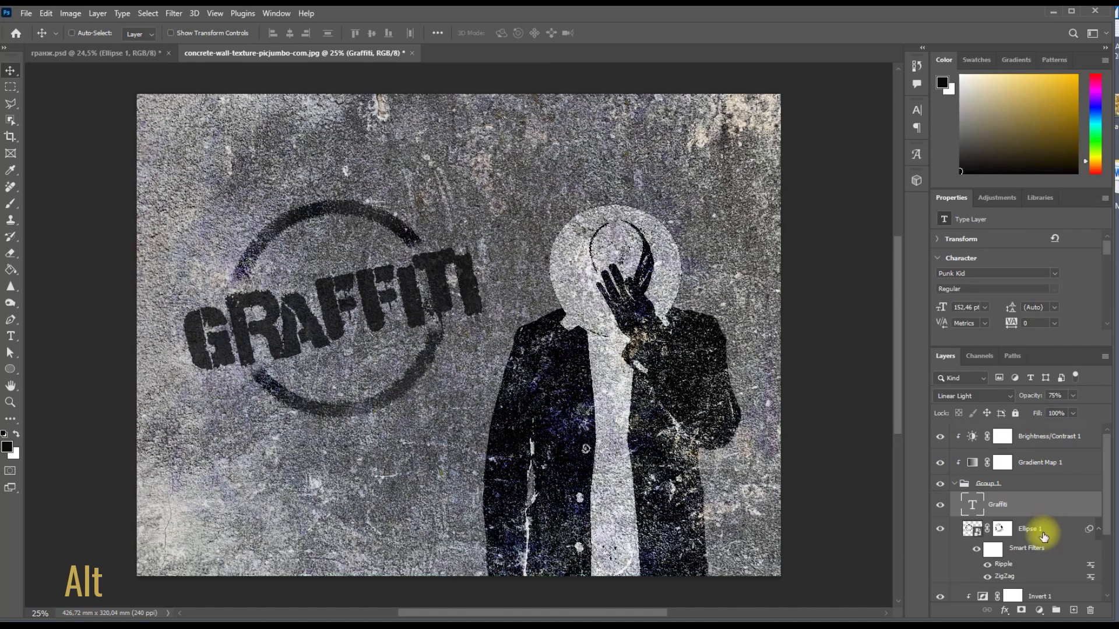
Step: Enlarge the Graffiti text and the circle together, bringing the text to about 171 pt, and shift them slightly upward
{"action": "left_click", "coordinate": [1047, 529], "text": "shift"}
{"action": "key", "text": "ctrl+t"}
{"action": "key", "text": "Return"}
{"action": "left_click_drag", "start_coordinate": [489, 198], "coordinate": [510, 183]}
{"action": "left_click_drag", "start_coordinate": [179, 421], "coordinate": [163, 432]}
{"action": "left_click_drag", "start_coordinate": [455, 294], "coordinate": [458, 284]}
{"action": "key", "text": "Return"}
Step: Create an empty layer above the Brightness/Contrast adjustment and choose a 2046 px splatter brush from the Explosion set
{"action": "left_click", "coordinate": [1052, 438]}
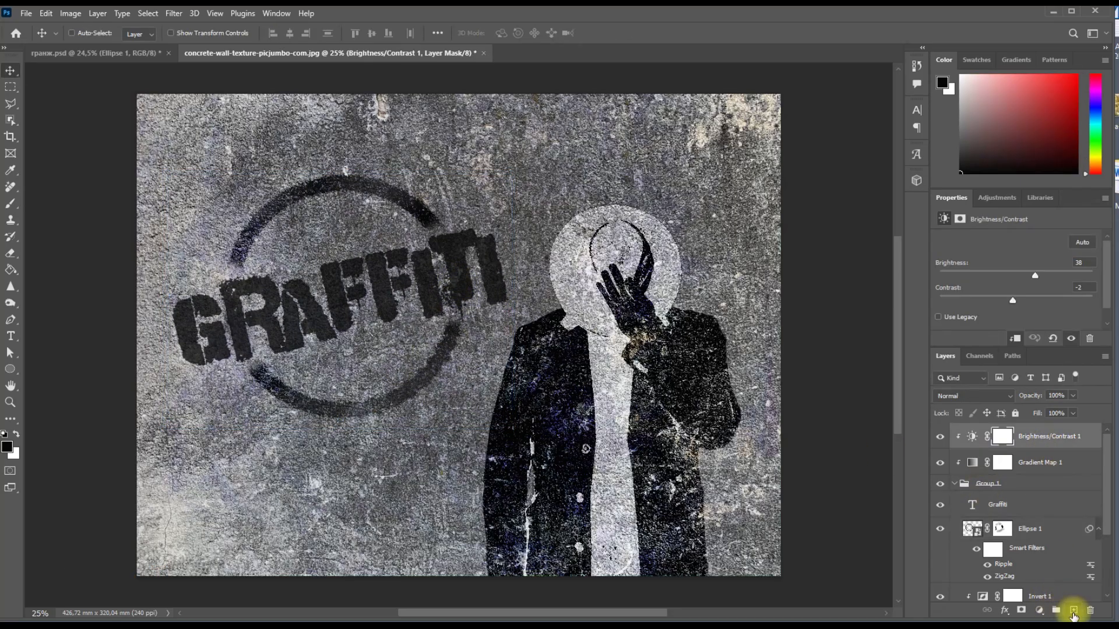
{"action": "left_click", "coordinate": [1073, 610]}
{"action": "left_click", "coordinate": [10, 204]}
{"action": "left_click", "coordinate": [87, 35]}
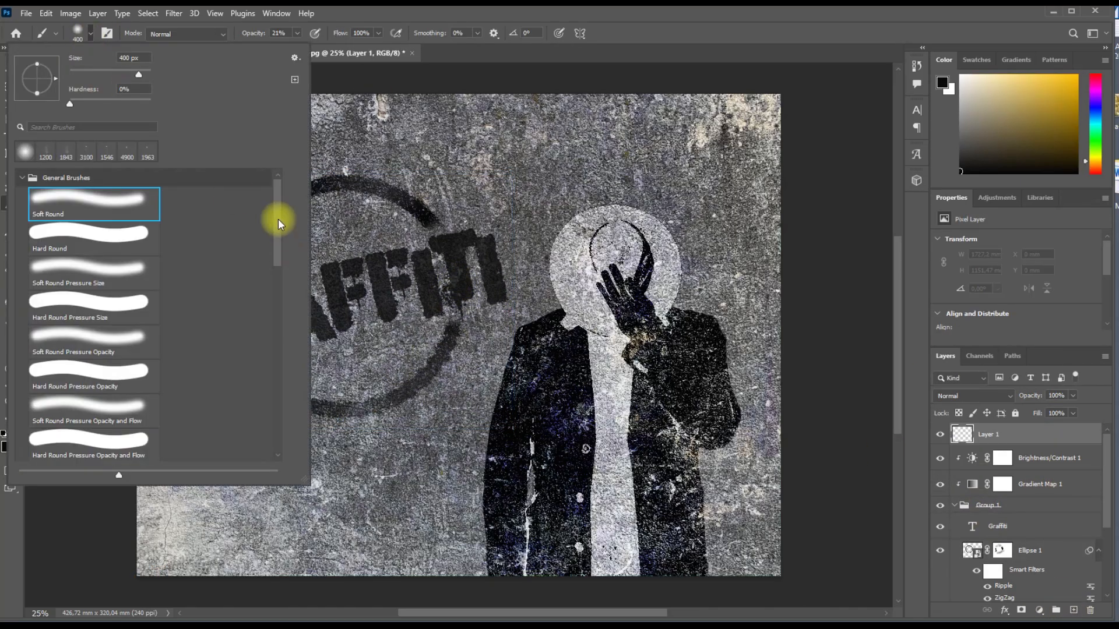
{"action": "left_click", "coordinate": [21, 170]}
{"action": "scroll", "coordinate": [82, 347], "scroll_direction": "down", "scroll_amount": 1}
{"action": "scroll", "coordinate": [82, 348], "scroll_direction": "down", "scroll_amount": 5}
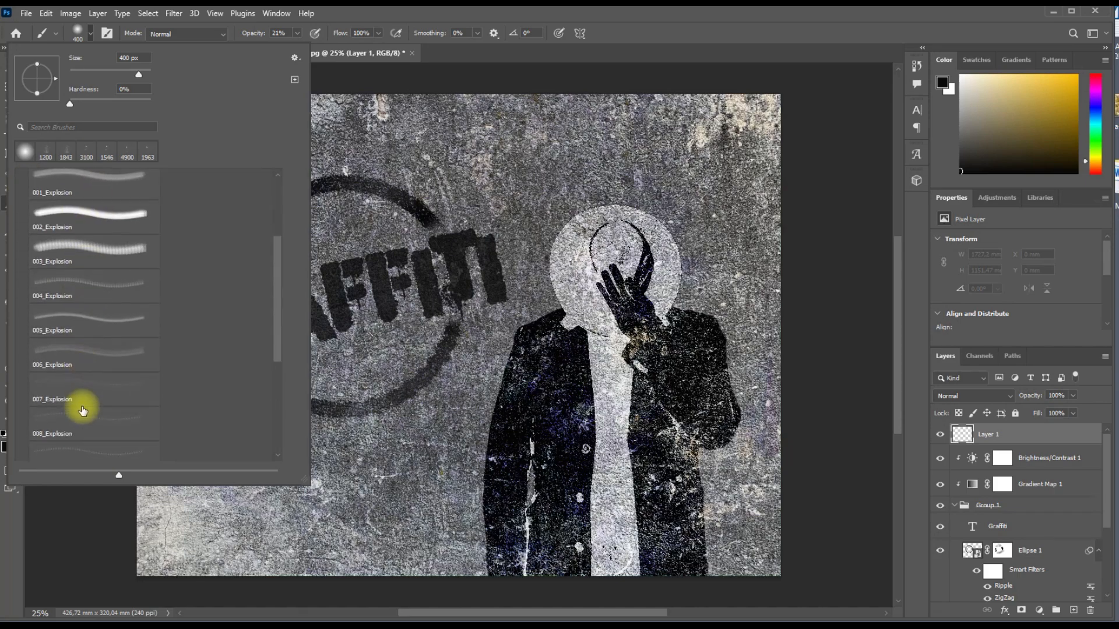
{"action": "left_click", "coordinate": [87, 386]}
{"action": "left_click", "coordinate": [135, 406]}
{"action": "left_click", "coordinate": [115, 376]}
Step: Raise the brush opacity to 100% and stamp black splatters into the corners of the wall
{"action": "left_click", "coordinate": [604, 77]}
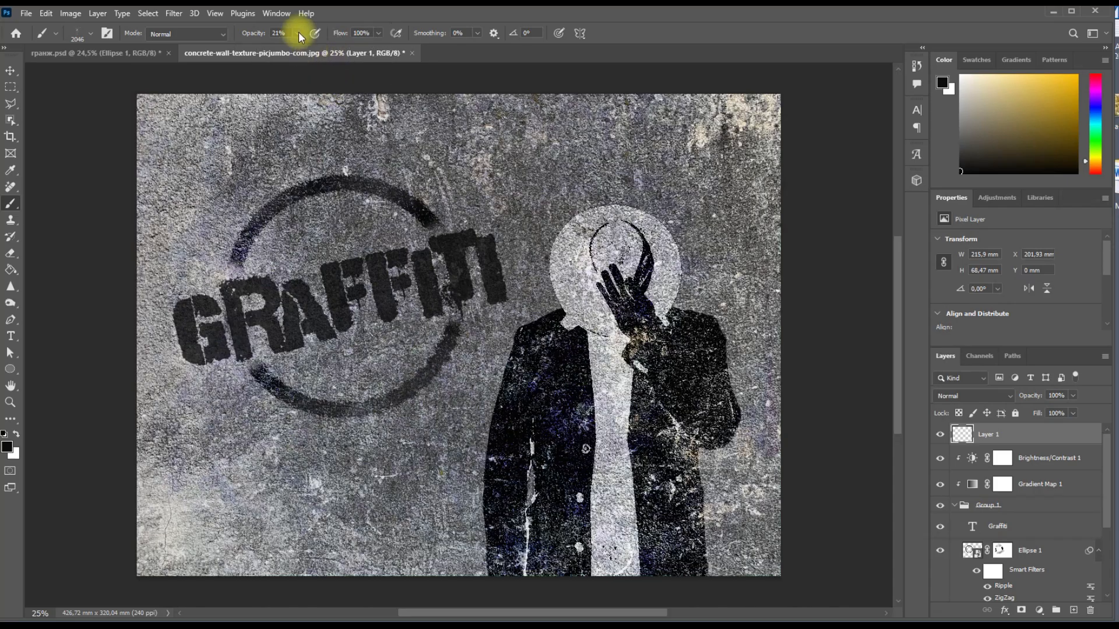
{"action": "scroll", "coordinate": [201, 522], "scroll_direction": "down", "scroll_amount": 3}
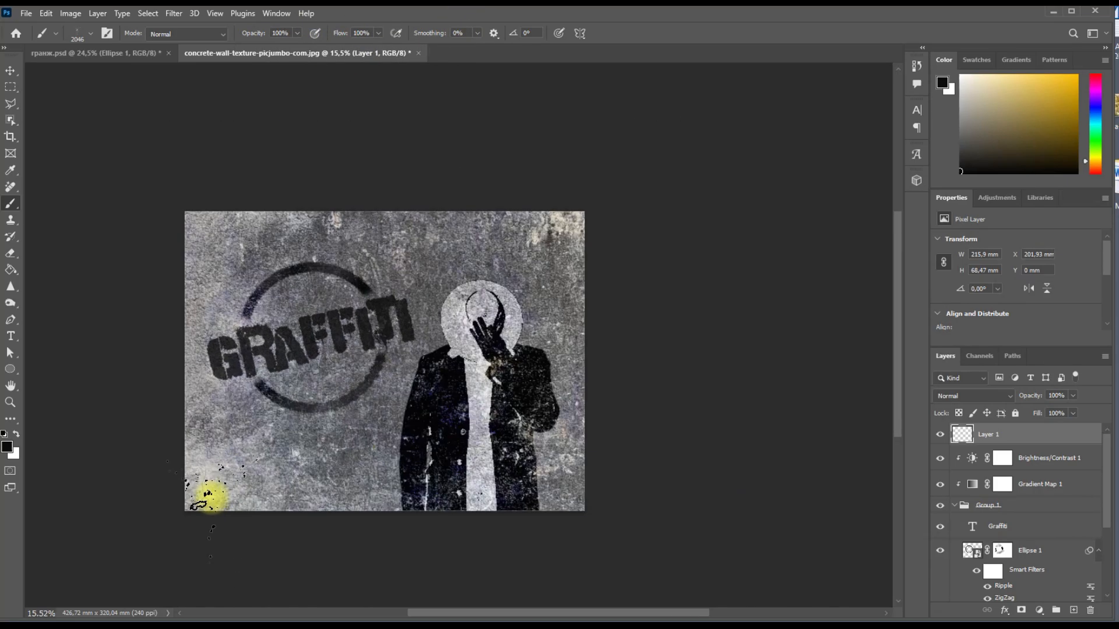
{"action": "left_click", "coordinate": [554, 517]}
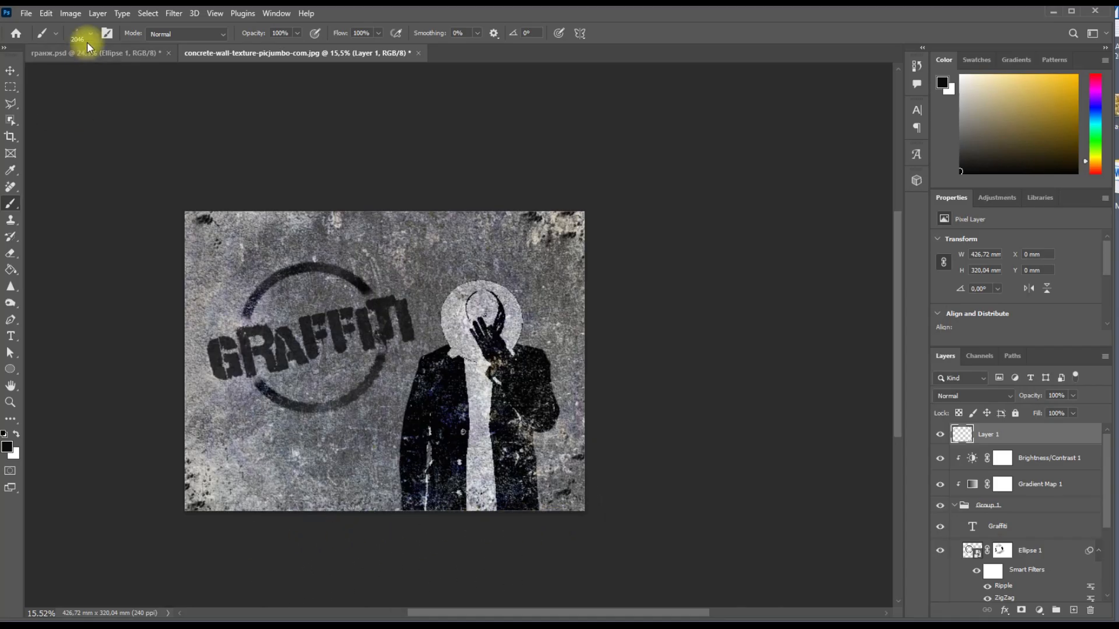
Step: Switch to the 2013 px splatter brush, enlarge it to 3800 px and stamp black splatters around the corners and edges
{"action": "left_click", "coordinate": [88, 35]}
{"action": "left_click", "coordinate": [91, 340]}
{"action": "left_click", "coordinate": [467, 109]}
{"action": "left_click", "coordinate": [235, 207]}
{"action": "key", "text": "ctrl+z"}
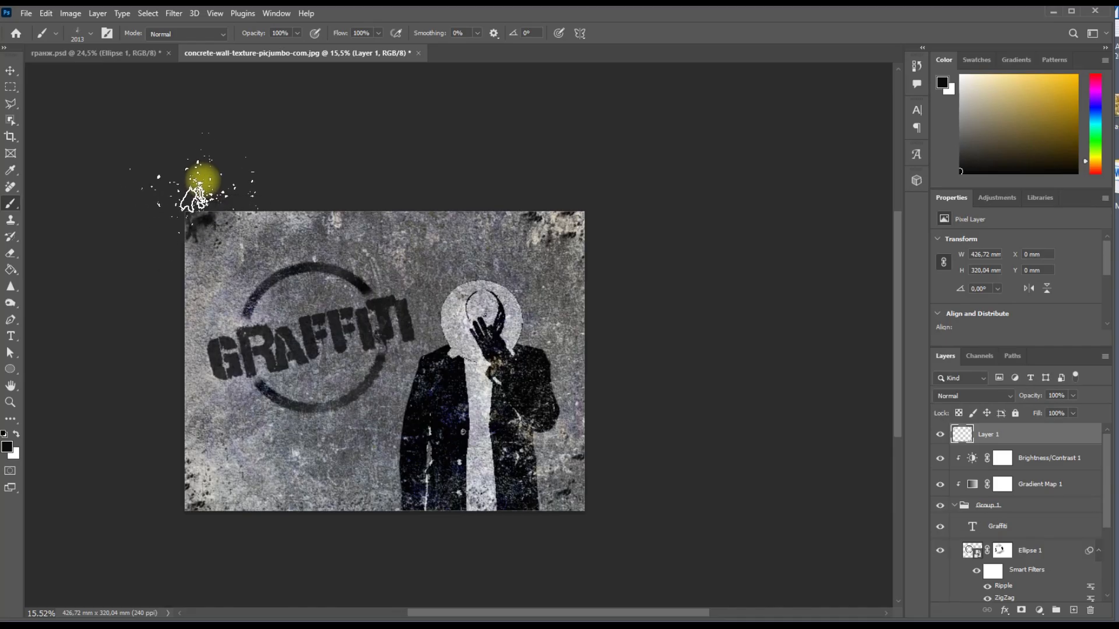
{"action": "key", "text": "bracketright"}
{"action": "key", "text": "bracketright"}
{"action": "key", "text": "bracketright"}
{"action": "key", "text": "bracketright"}
{"action": "key", "text": "bracketright"}
{"action": "key", "text": "bracketright"}
{"action": "key", "text": "bracketright"}
{"action": "key", "text": "bracketright"}
{"action": "key", "text": "bracketright"}
{"action": "key", "text": "bracketright"}
{"action": "key", "text": "bracketright"}
{"action": "key", "text": "bracketright"}
{"action": "key", "text": "bracketright"}
{"action": "key", "text": "bracketright"}
{"action": "key", "text": "bracketright"}
{"action": "key", "text": "bracketright"}
{"action": "key", "text": "bracketright"}
{"action": "key", "text": "bracketright"}
{"action": "left_click", "coordinate": [204, 182]}
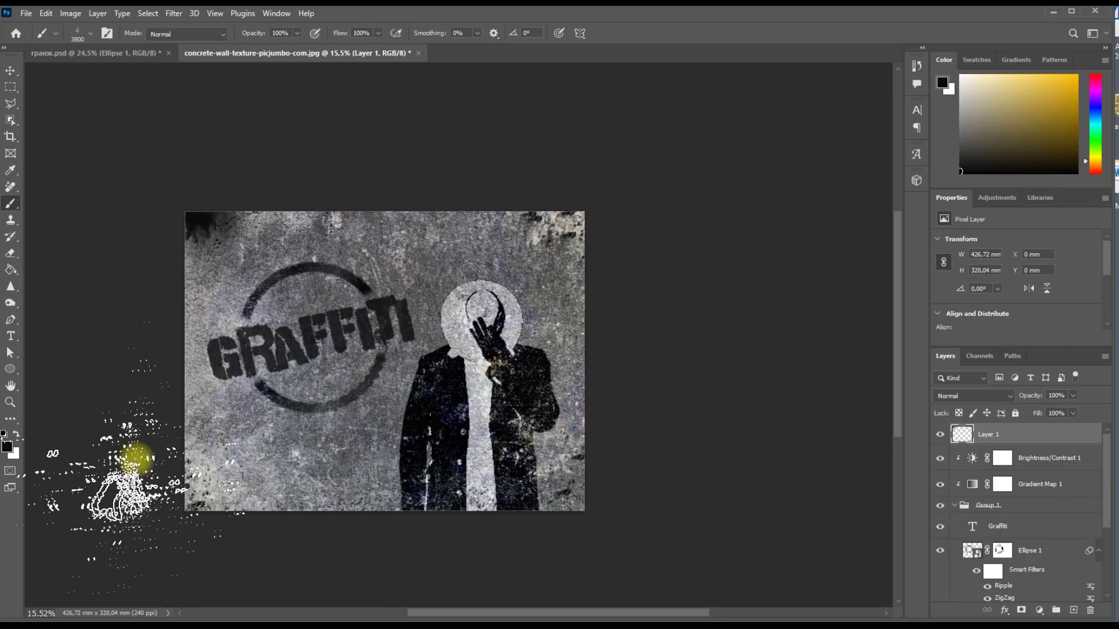
{"action": "left_click", "coordinate": [160, 465]}
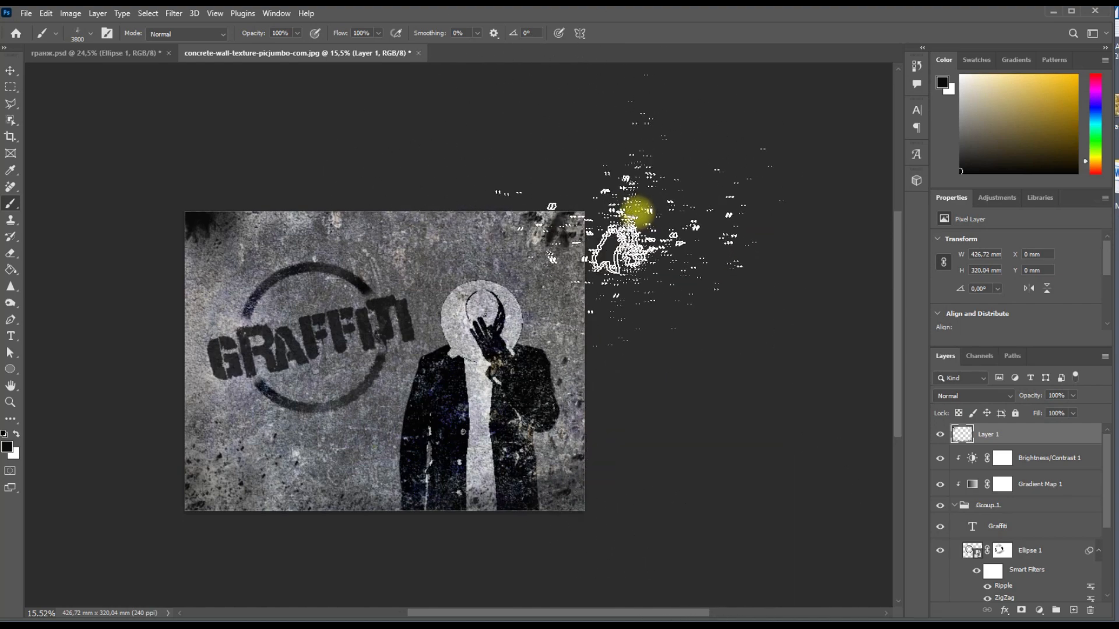
Step: Choose the 1412 px smoky brush, enlarge it to 2800 px and darken the wall's edges all around
{"action": "left_click", "coordinate": [87, 33]}
{"action": "left_click", "coordinate": [82, 310]}
{"action": "left_click", "coordinate": [669, 54]}
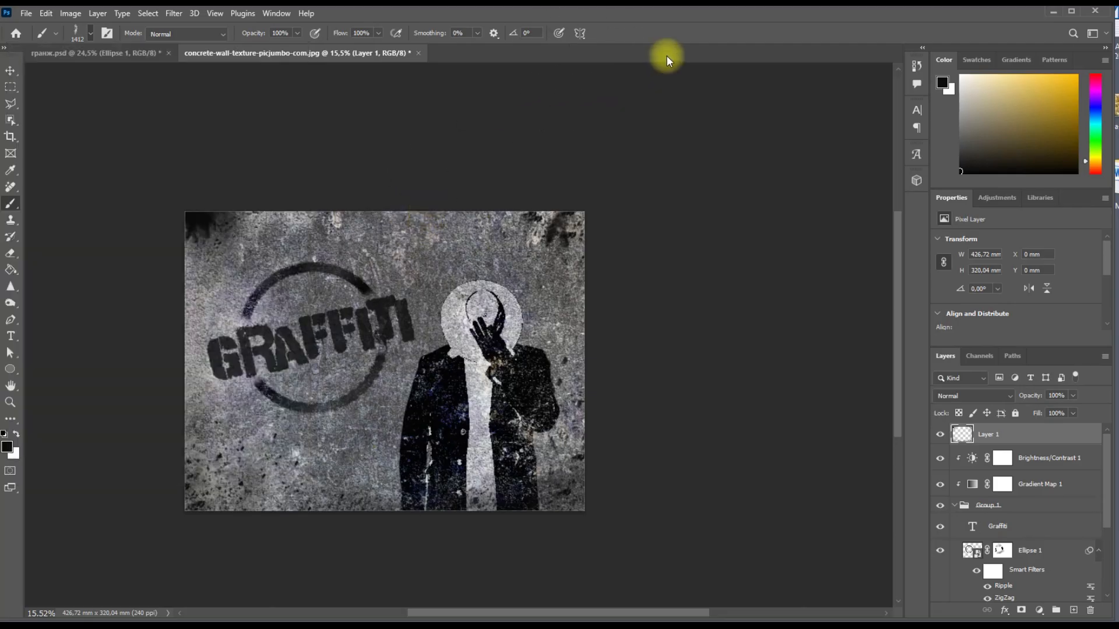
{"action": "key", "text": "bracketright"}
{"action": "key", "text": "bracketright"}
{"action": "key", "text": "bracketright"}
{"action": "key", "text": "bracketright"}
{"action": "key", "text": "bracketright"}
{"action": "key", "text": "bracketright"}
{"action": "key", "text": "bracketright"}
{"action": "key", "text": "bracketright"}
{"action": "key", "text": "bracketright"}
{"action": "key", "text": "bracketright"}
{"action": "key", "text": "bracketright"}
{"action": "key", "text": "bracketright"}
{"action": "key", "text": "bracketright"}
{"action": "key", "text": "bracketright"}
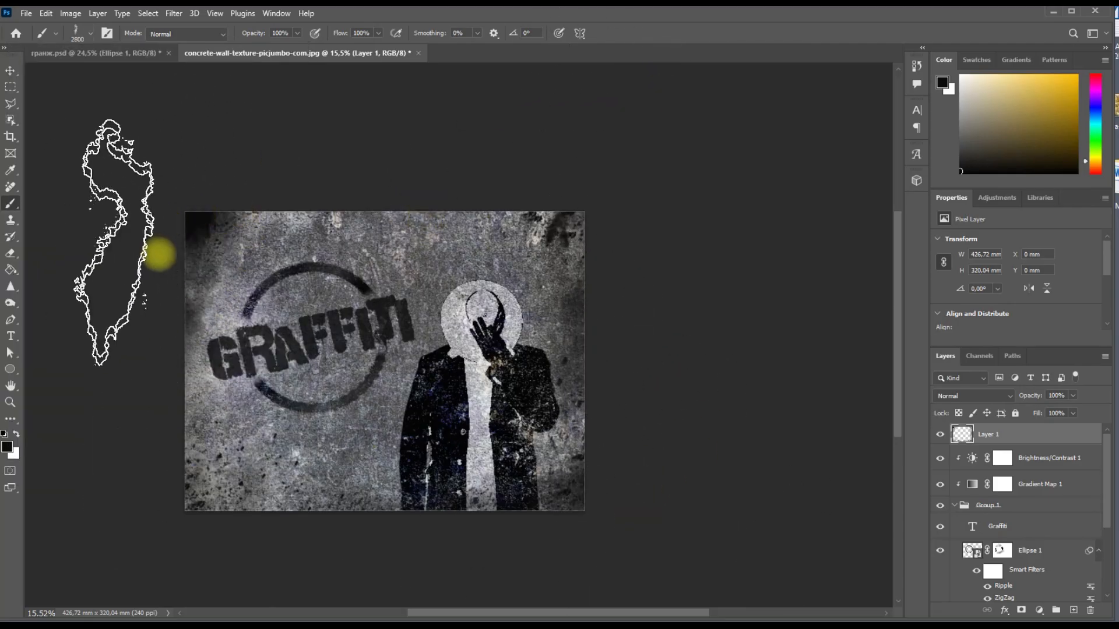
{"action": "scroll", "coordinate": [457, 569], "scroll_direction": "down", "scroll_amount": 4}
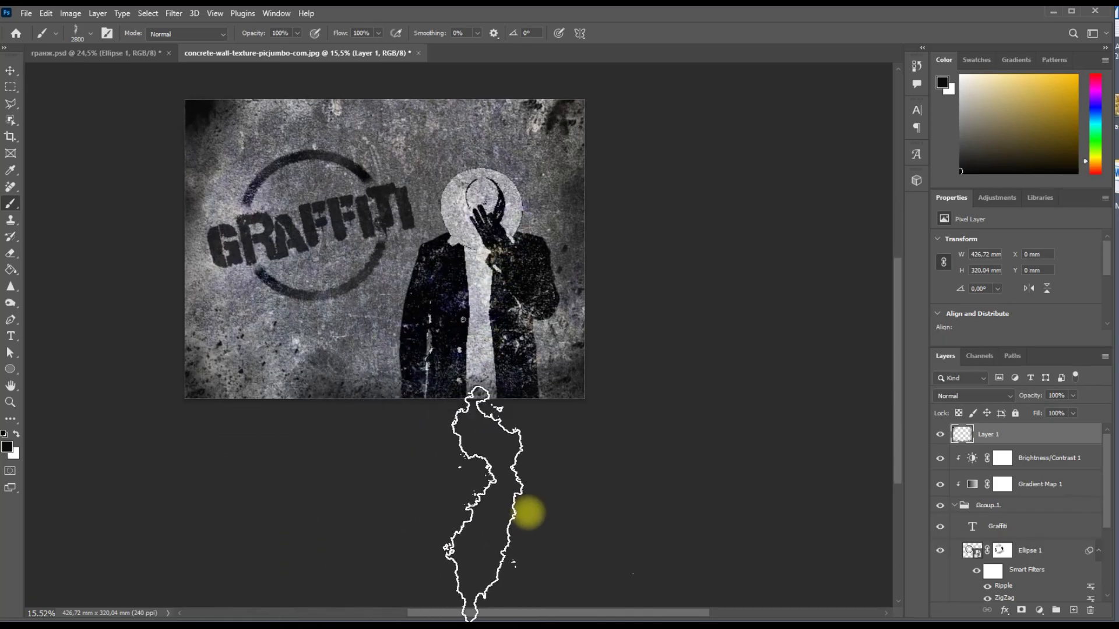
{"action": "scroll", "coordinate": [387, 188], "scroll_direction": "up", "scroll_amount": 7}
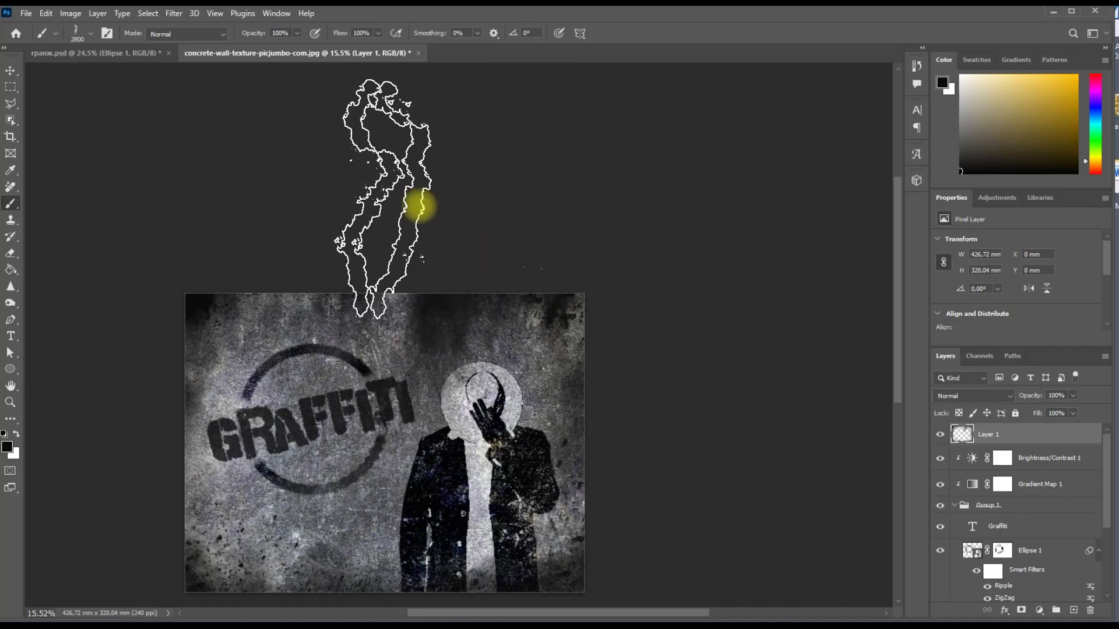
Step: Stamp black specks along the wall's edges, first with the 1963 px and next with the 1546 px splatter brush
{"action": "left_click", "coordinate": [87, 34]}
{"action": "left_click", "coordinate": [95, 271]}
{"action": "left_click", "coordinate": [402, 297]}
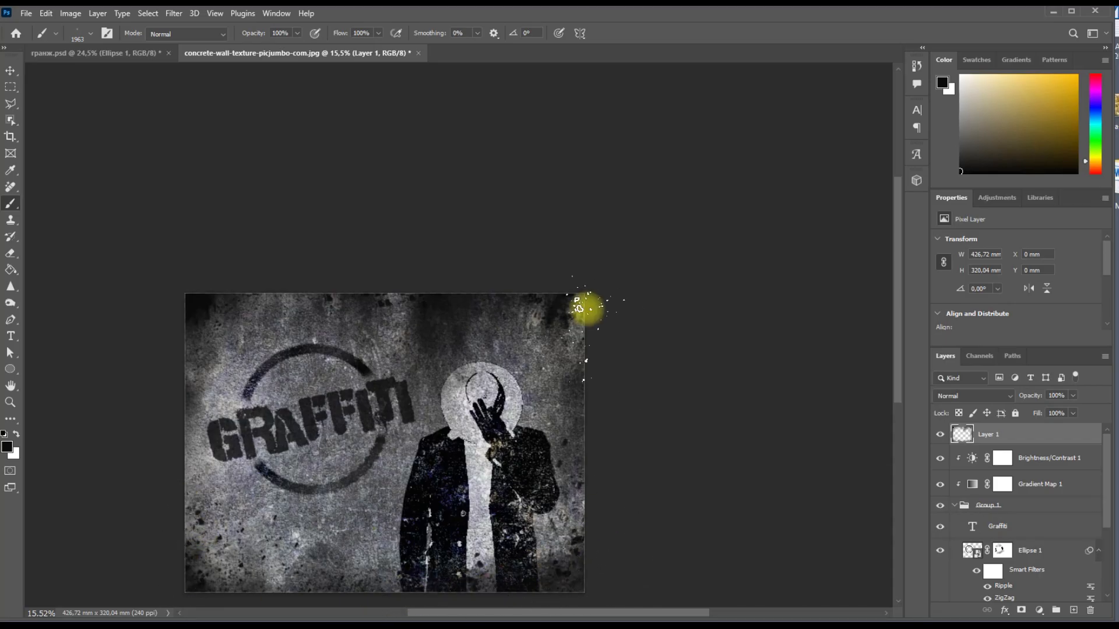
{"action": "left_click", "coordinate": [93, 35]}
{"action": "left_click", "coordinate": [80, 238]}
{"action": "left_click", "coordinate": [573, 347]}
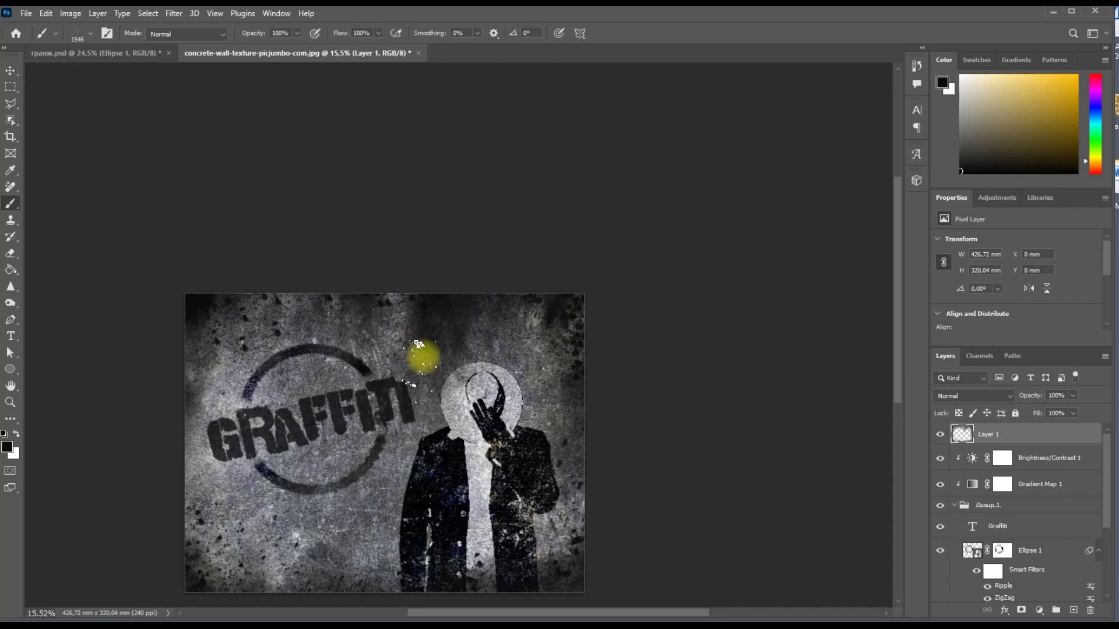
Step: Enlarge the splatter brush to 4400 px and stamp larger black specks over the upper and lower parts of the wall
{"action": "key", "text": "bracketright"}
{"action": "key", "text": "bracketright"}
{"action": "key", "text": "bracketright"}
{"action": "key", "text": "bracketright"}
{"action": "key", "text": "bracketright"}
{"action": "key", "text": "bracketright"}
{"action": "key", "text": "bracketright"}
{"action": "key", "text": "bracketright"}
{"action": "key", "text": "bracketright"}
{"action": "key", "text": "bracketright"}
{"action": "key", "text": "bracketright"}
{"action": "key", "text": "bracketright"}
{"action": "key", "text": "bracketright"}
{"action": "key", "text": "bracketright"}
{"action": "key", "text": "bracketright"}
{"action": "key", "text": "bracketright"}
{"action": "key", "text": "bracketright"}
{"action": "key", "text": "bracketright"}
{"action": "key", "text": "bracketright"}
{"action": "key", "text": "bracketright"}
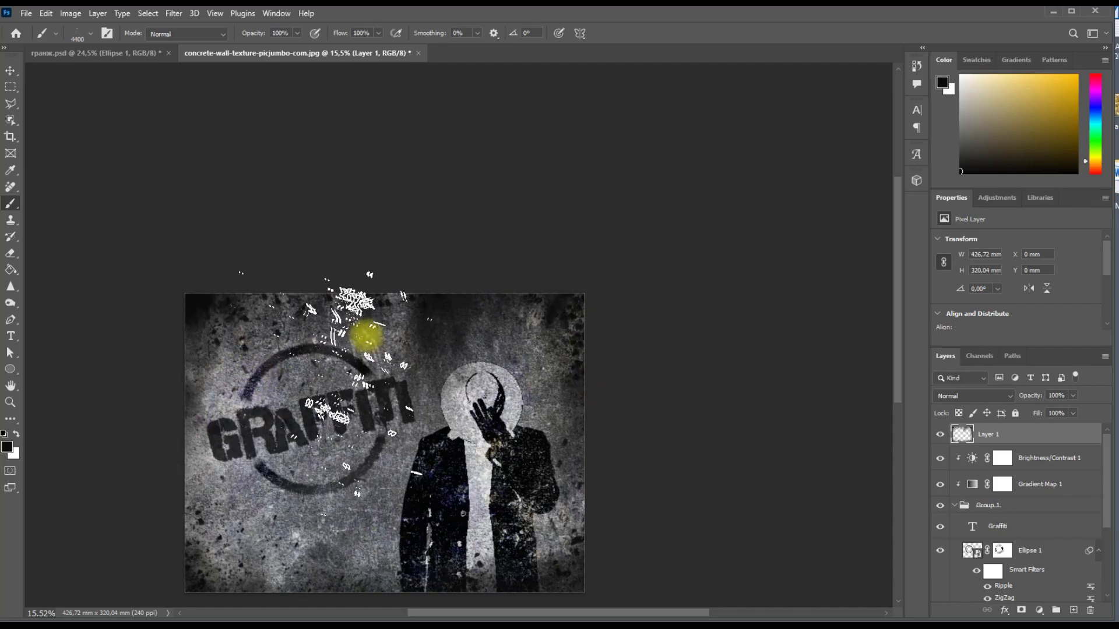
{"action": "scroll", "coordinate": [380, 437], "scroll_direction": "down", "scroll_amount": 3}
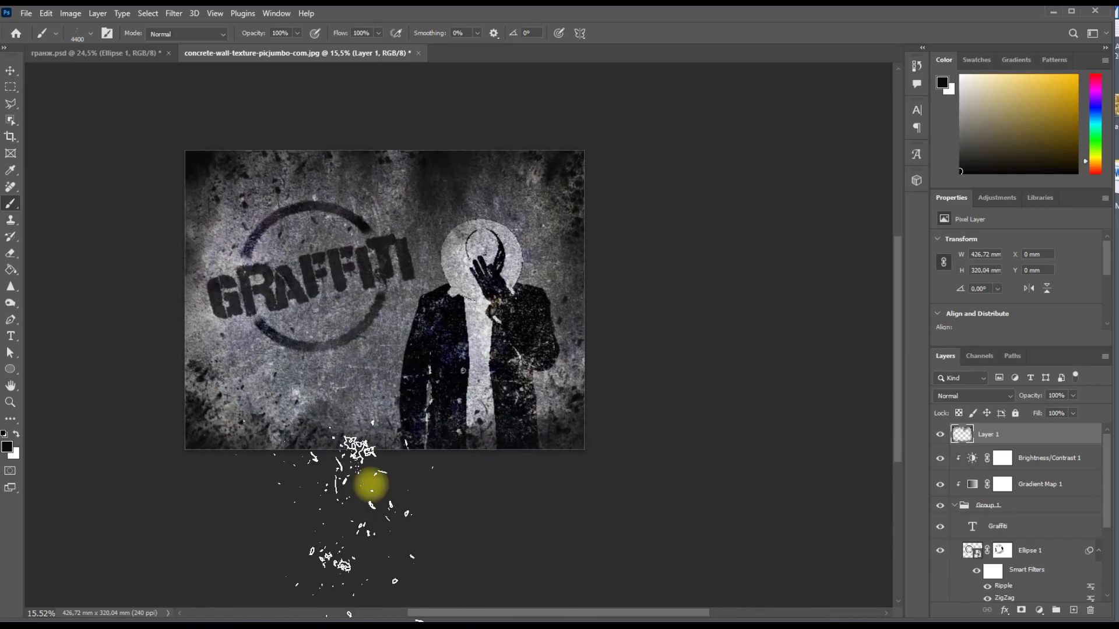
{"action": "scroll", "coordinate": [346, 292], "scroll_direction": "up", "scroll_amount": 2}
{"action": "key", "text": "bracketleft"}
{"action": "key", "text": "bracketleft"}
{"action": "key", "text": "bracketleft"}
{"action": "key", "text": "bracketleft"}
{"action": "key", "text": "bracketleft"}
{"action": "key", "text": "bracketleft"}
{"action": "key", "text": "bracketleft"}
{"action": "key", "text": "bracketleft"}
{"action": "key", "text": "bracketleft"}
{"action": "key", "text": "bracketleft"}
{"action": "key", "text": "bracketleft"}
{"action": "key", "text": "bracketleft"}
{"action": "key", "text": "bracketleft"}
{"action": "key", "text": "bracketleft"}
{"action": "key", "text": "bracketleft"}
{"action": "key", "text": "bracketleft"}
{"action": "key", "text": "bracketleft"}
{"action": "key", "text": "bracketleft"}
{"action": "key", "text": "bracketleft"}
{"action": "key", "text": "bracketleft"}
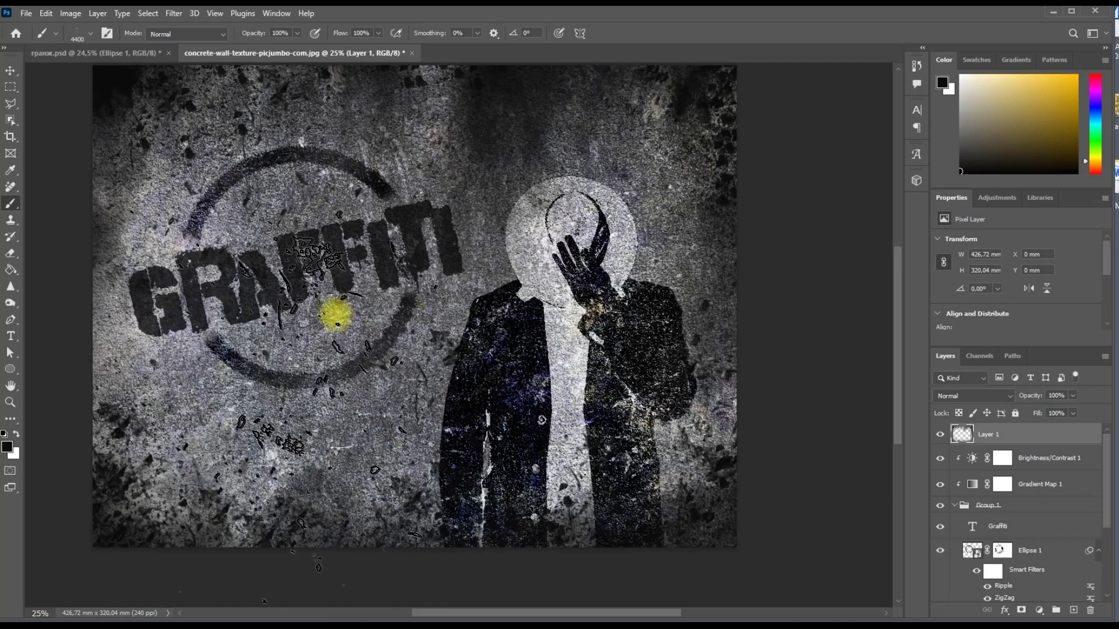
Step: Try other splatter brushes, including 007_Explosion, and settle on the 1843 px fine spatter brush
{"action": "left_click", "coordinate": [90, 34]}
{"action": "left_click", "coordinate": [93, 205]}
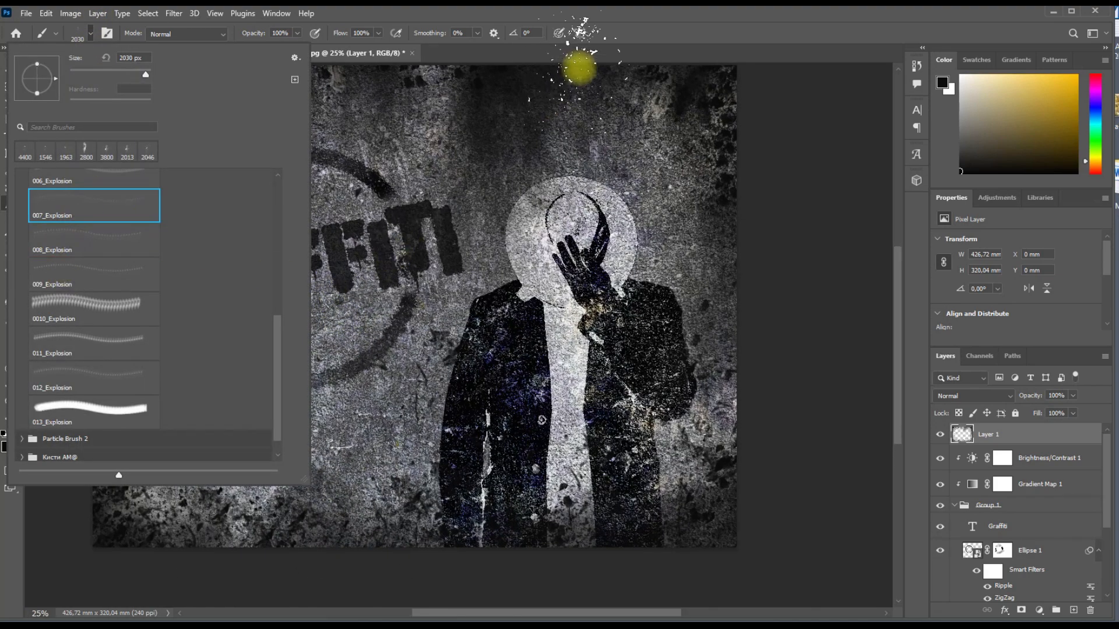
{"action": "left_click", "coordinate": [114, 178]}
{"action": "scroll", "coordinate": [114, 178], "scroll_direction": "up", "scroll_amount": 5}
{"action": "scroll", "coordinate": [357, 266], "scroll_direction": "up", "scroll_amount": 1}
{"action": "left_click", "coordinate": [111, 205]}
{"action": "left_click", "coordinate": [152, 242]}
{"action": "left_click", "coordinate": [626, 100]}
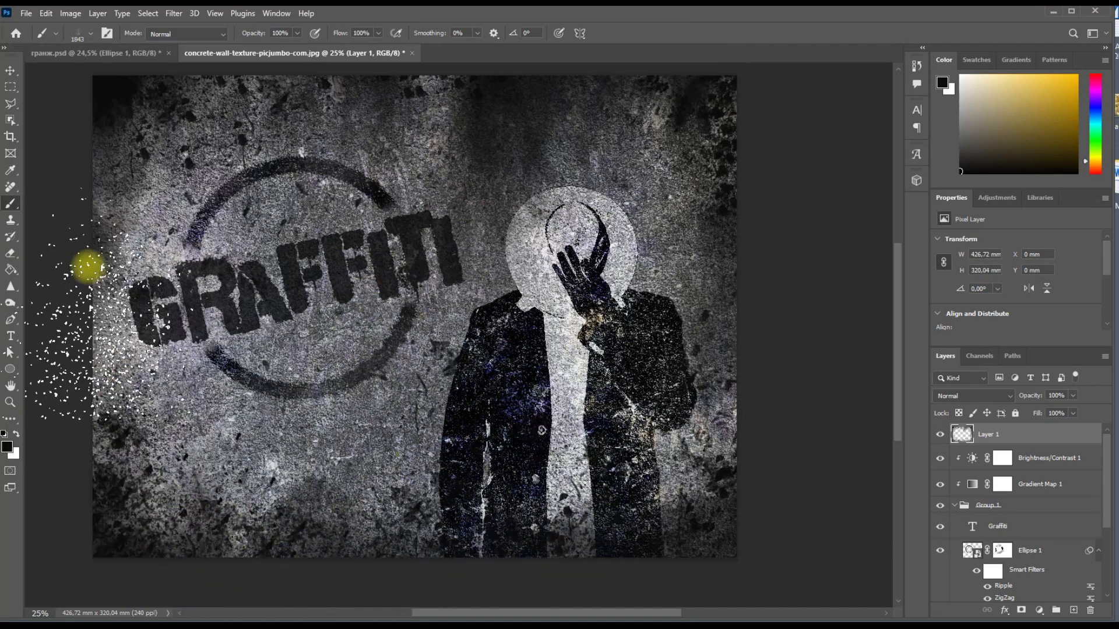
Step: Add fine black spatter along the wall's edges and set the splatter layer's blend mode to Linear Light
{"action": "scroll", "coordinate": [257, 216], "scroll_direction": "down", "scroll_amount": 2}
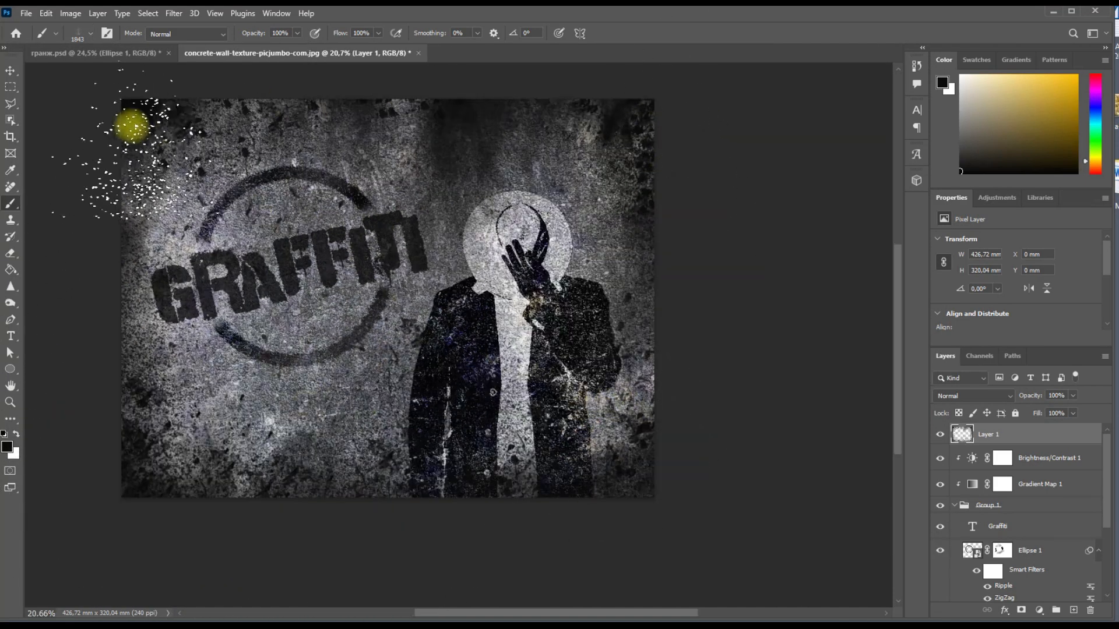
{"action": "left_click", "coordinate": [968, 396]}
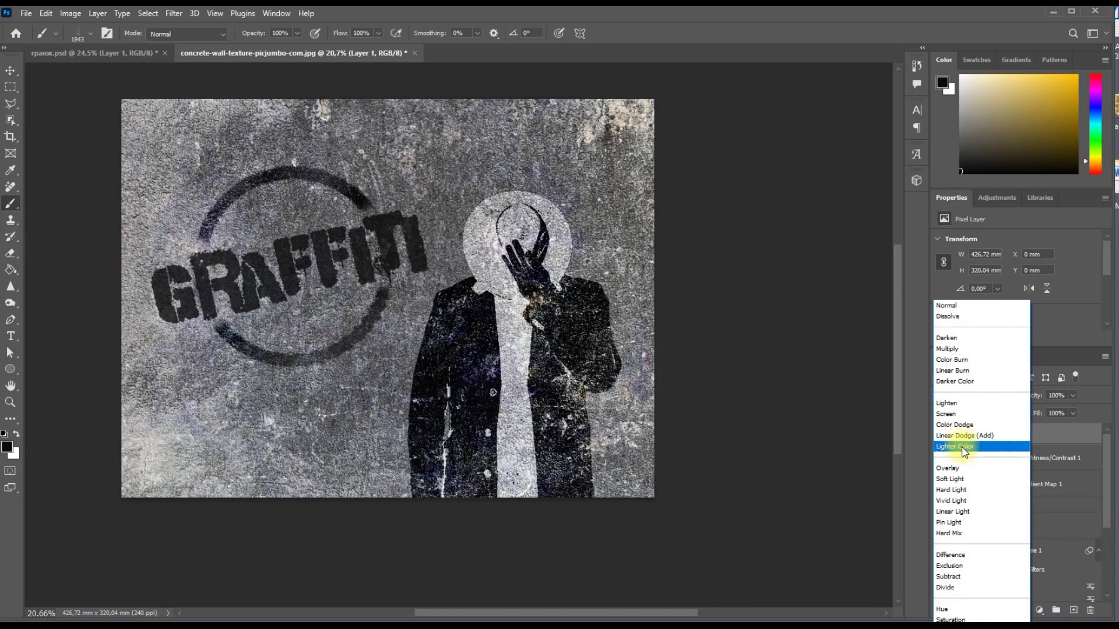
{"action": "left_click", "coordinate": [955, 512]}
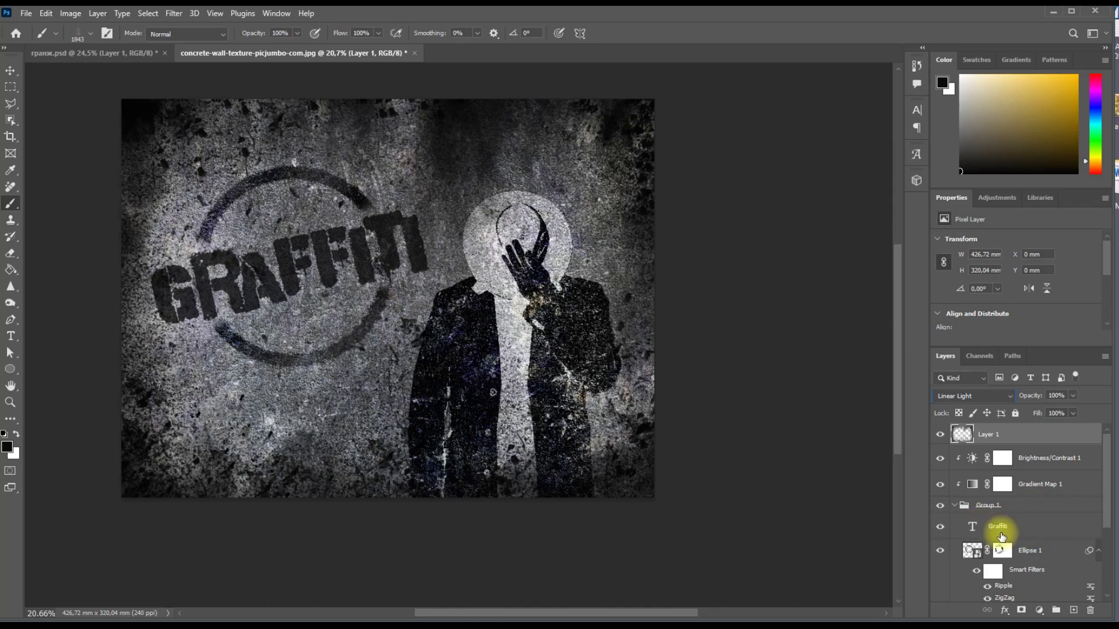
Step: Mask the Graffiti text layer and wear away parts of the letters with the black spatter brush at 1000 px
{"action": "left_click", "coordinate": [978, 527]}
{"action": "left_click", "coordinate": [1020, 611]}
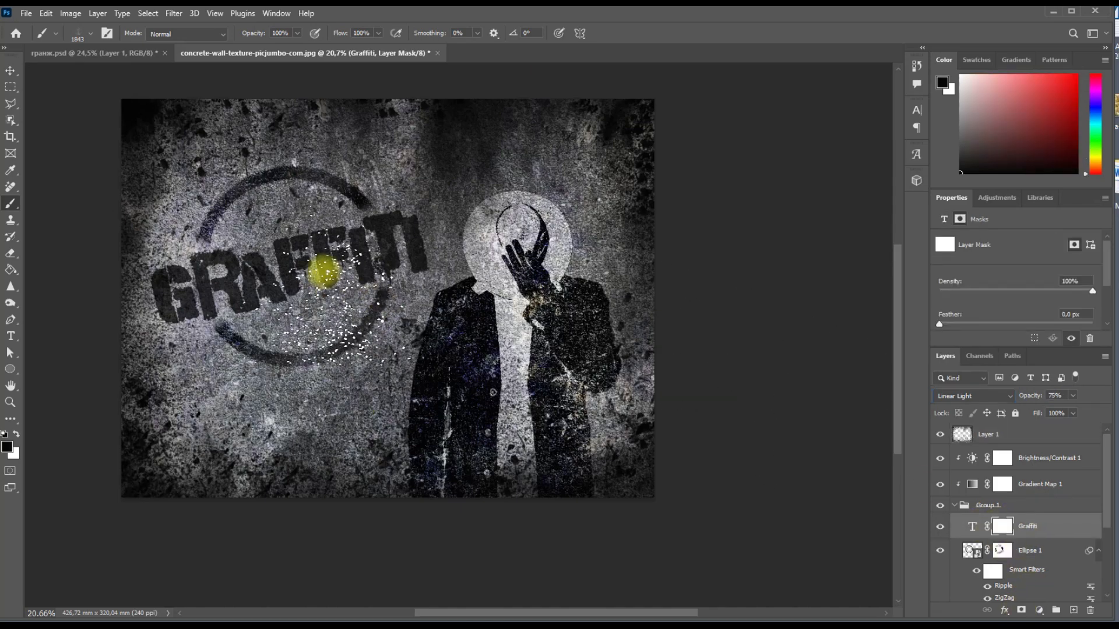
{"action": "key", "text": "bracketleft"}
{"action": "key", "text": "bracketleft"}
{"action": "key", "text": "bracketleft"}
{"action": "key", "text": "bracketleft"}
{"action": "left_click_drag", "start_coordinate": [320, 274], "coordinate": [277, 283]}
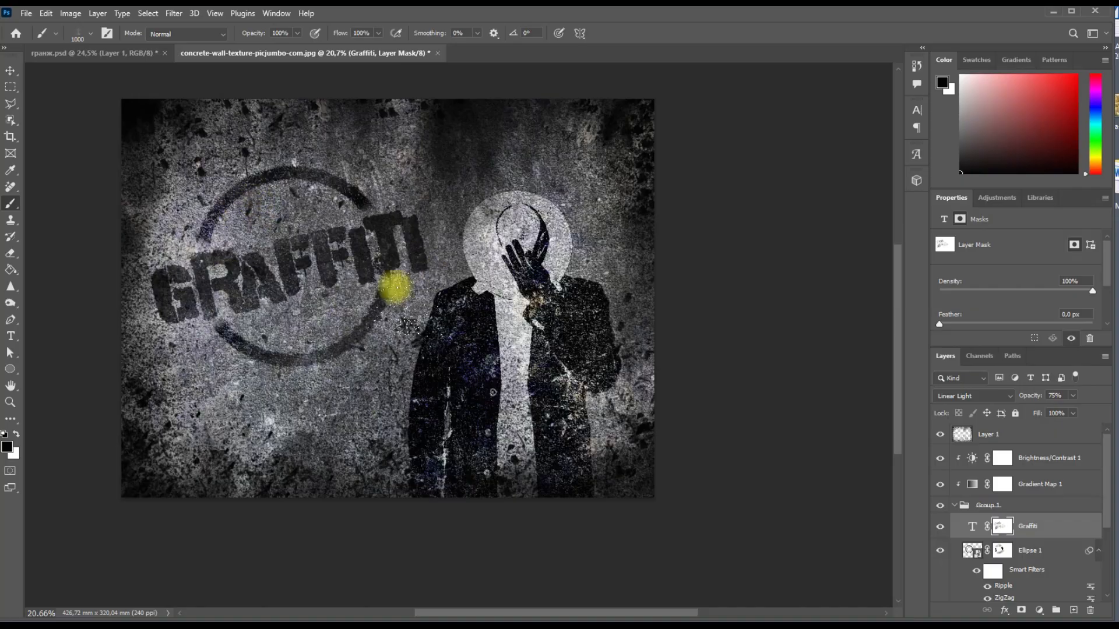
Step: Change the blend mode of the pexels-postiglioni-992046 texture layer above the background to Saturation
{"action": "left_click", "coordinate": [12, 71]}
{"action": "scroll", "coordinate": [999, 525], "scroll_direction": "down", "scroll_amount": 3}
{"action": "left_click", "coordinate": [999, 572]}
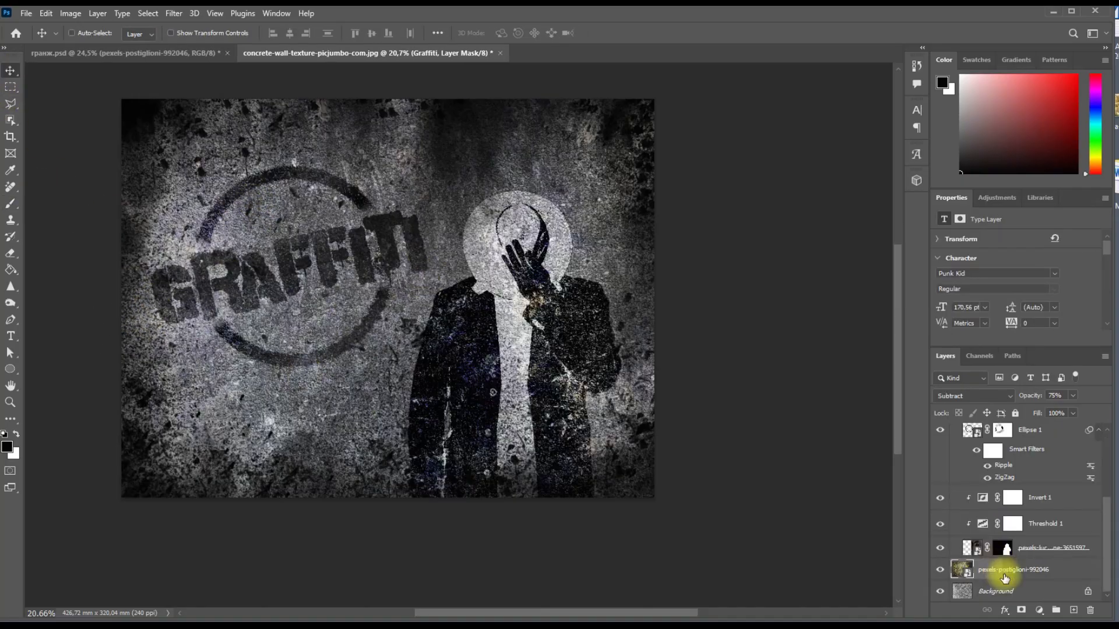
{"action": "left_click", "coordinate": [1007, 397]}
{"action": "left_click", "coordinate": [956, 619]}
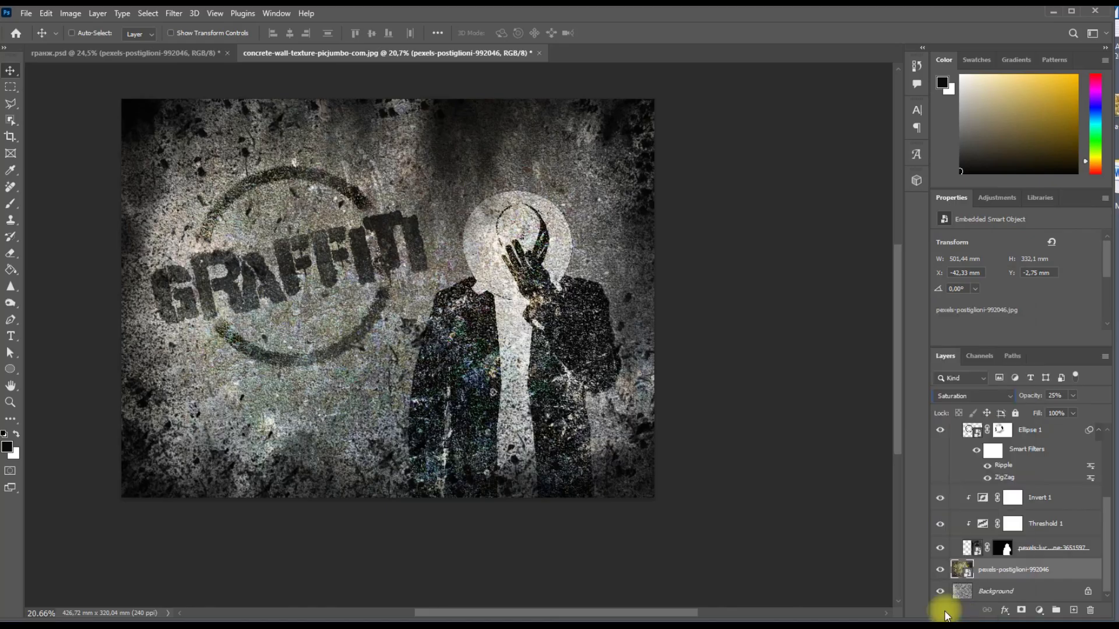
Step: Adjust the opacity of the splatter layer, Layer 1, to 87% with its blend mode set to Linear Light
{"action": "left_click_drag", "start_coordinate": [657, 395], "coordinate": [726, 448]}
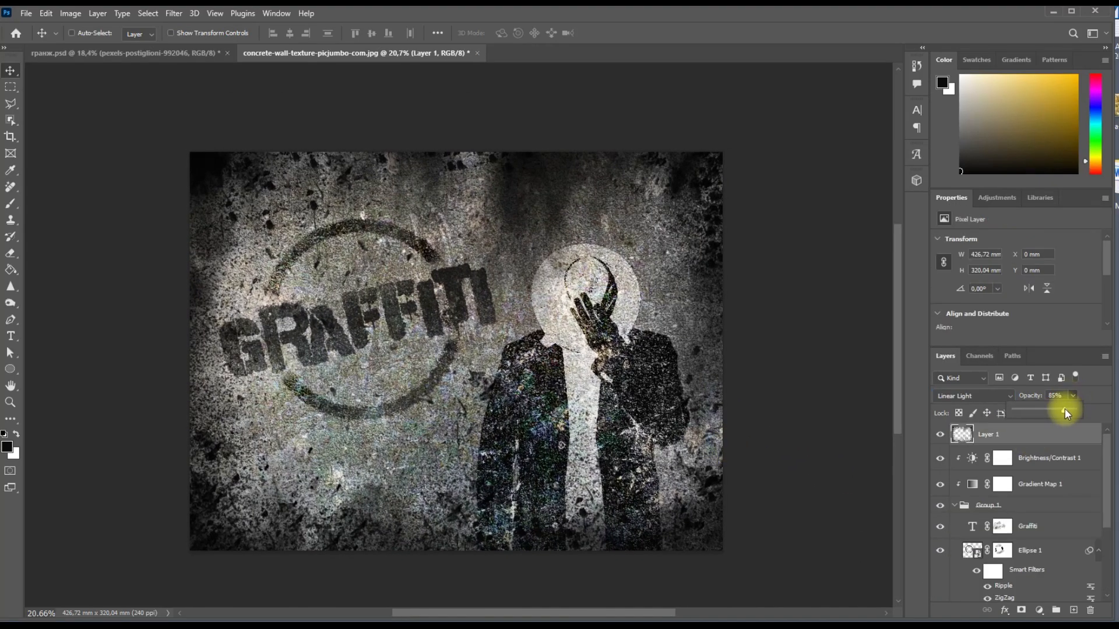
{"action": "left_click_drag", "start_coordinate": [1065, 410], "coordinate": [1069, 410]}
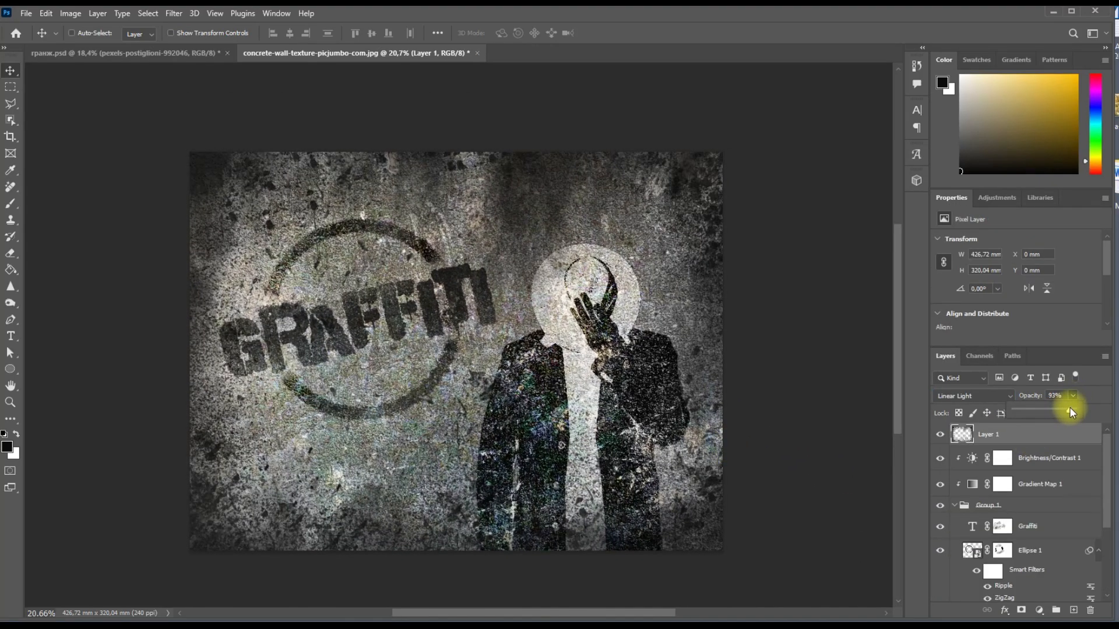
{"action": "left_click", "coordinate": [965, 395]}
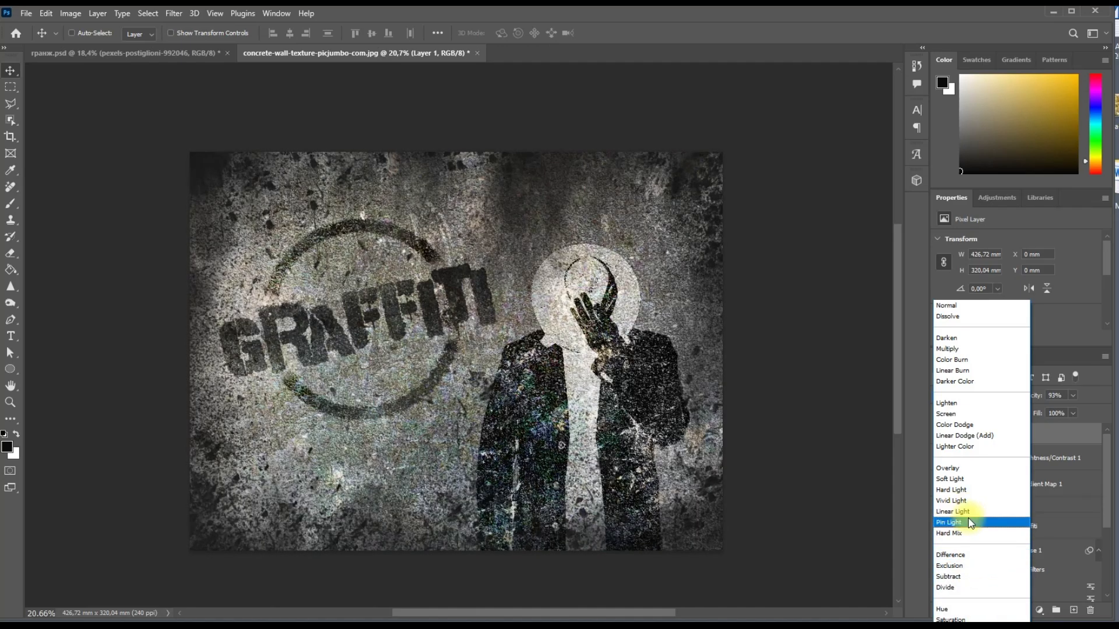
{"action": "left_click", "coordinate": [969, 512]}
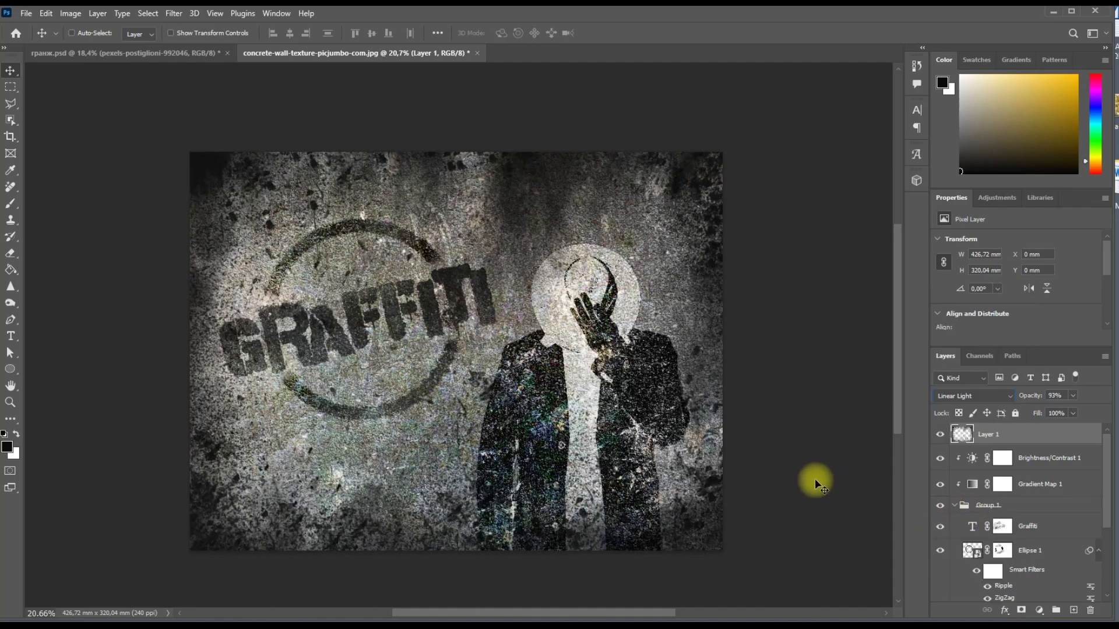
{"action": "left_click", "coordinate": [1072, 397]}
{"action": "left_click_drag", "start_coordinate": [1069, 407], "coordinate": [1065, 408]}
{"action": "left_click", "coordinate": [829, 452]}
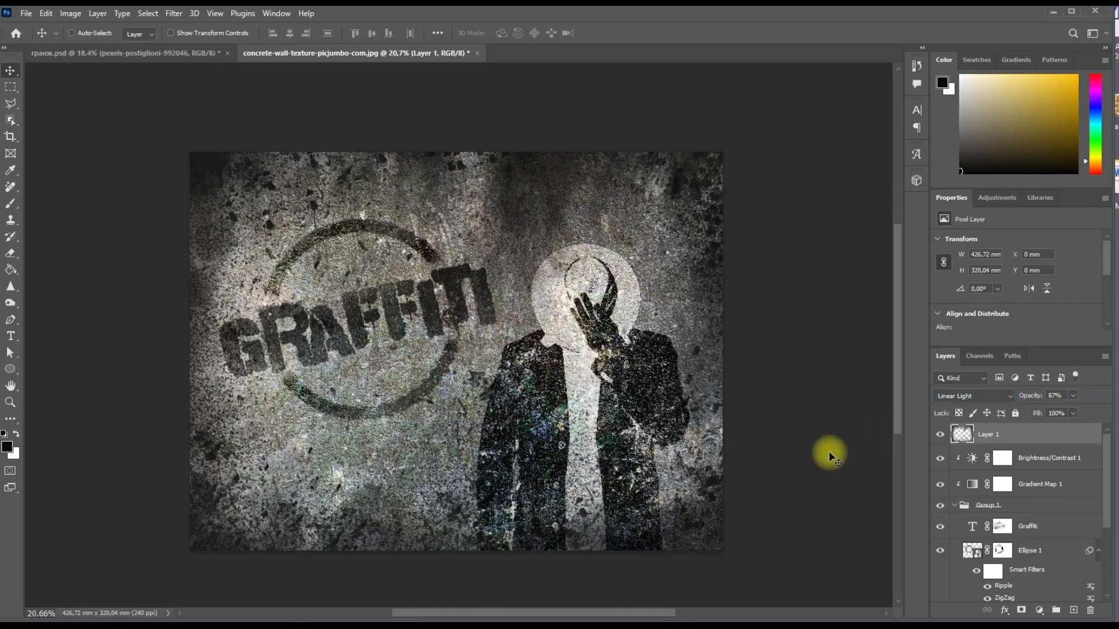